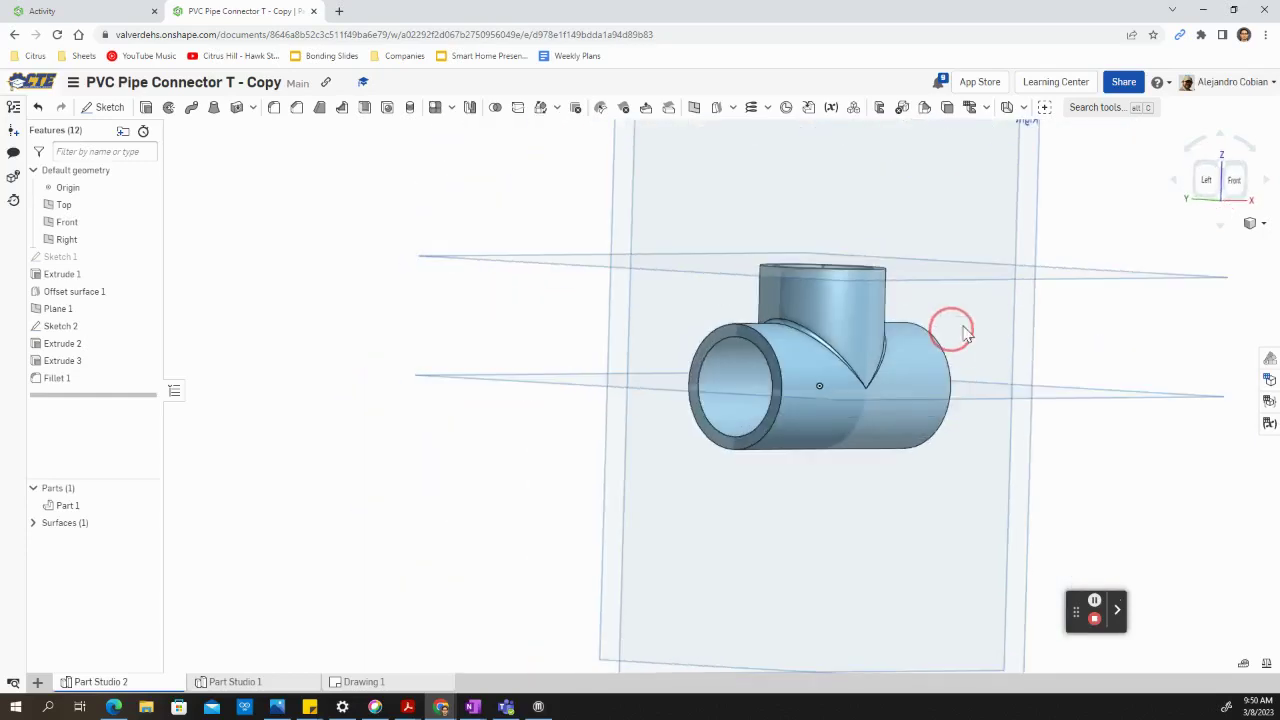
- Review the Drawing 1 sheet of the reference tee, checking its 1.318 height dimension
click(352, 680)
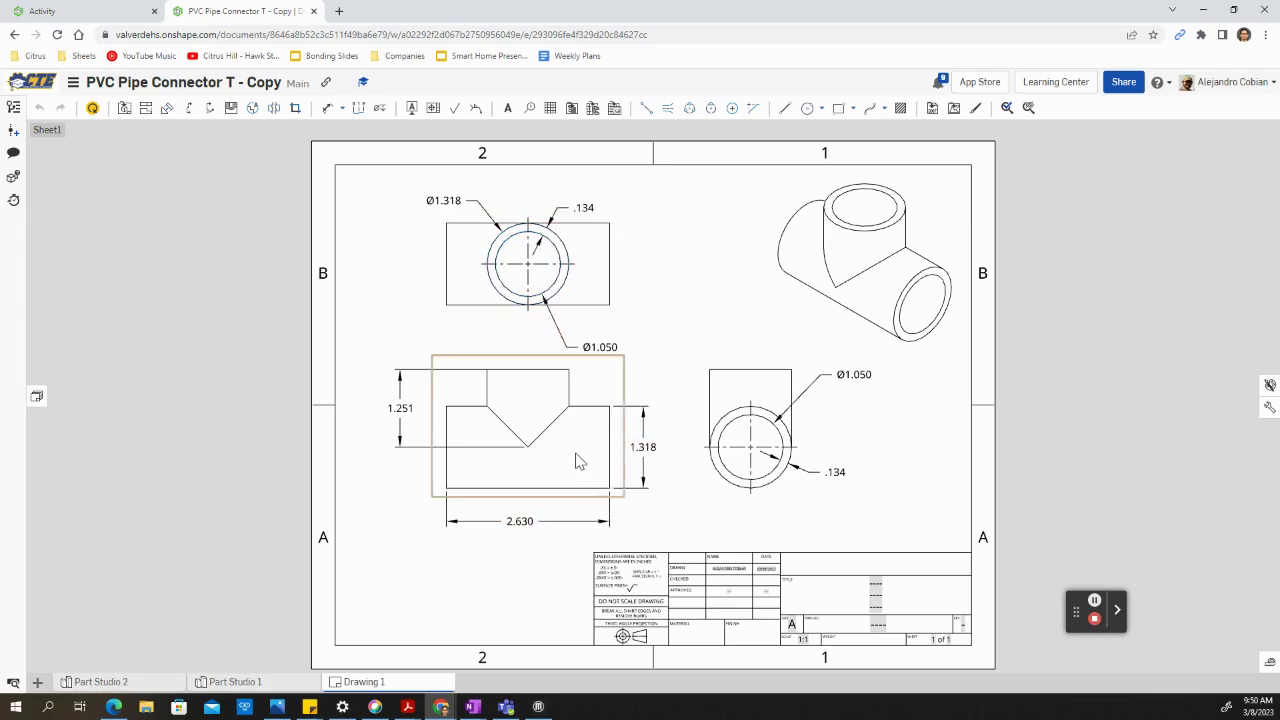
click(620, 409)
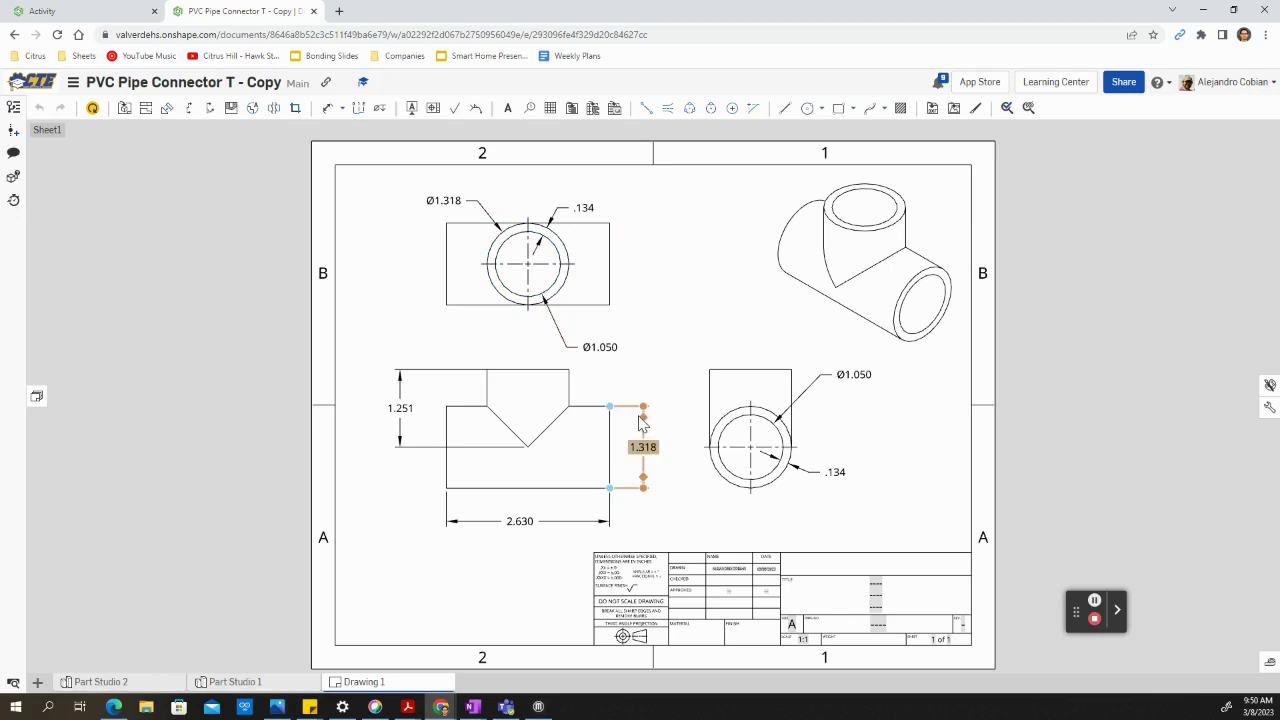
click(680, 423)
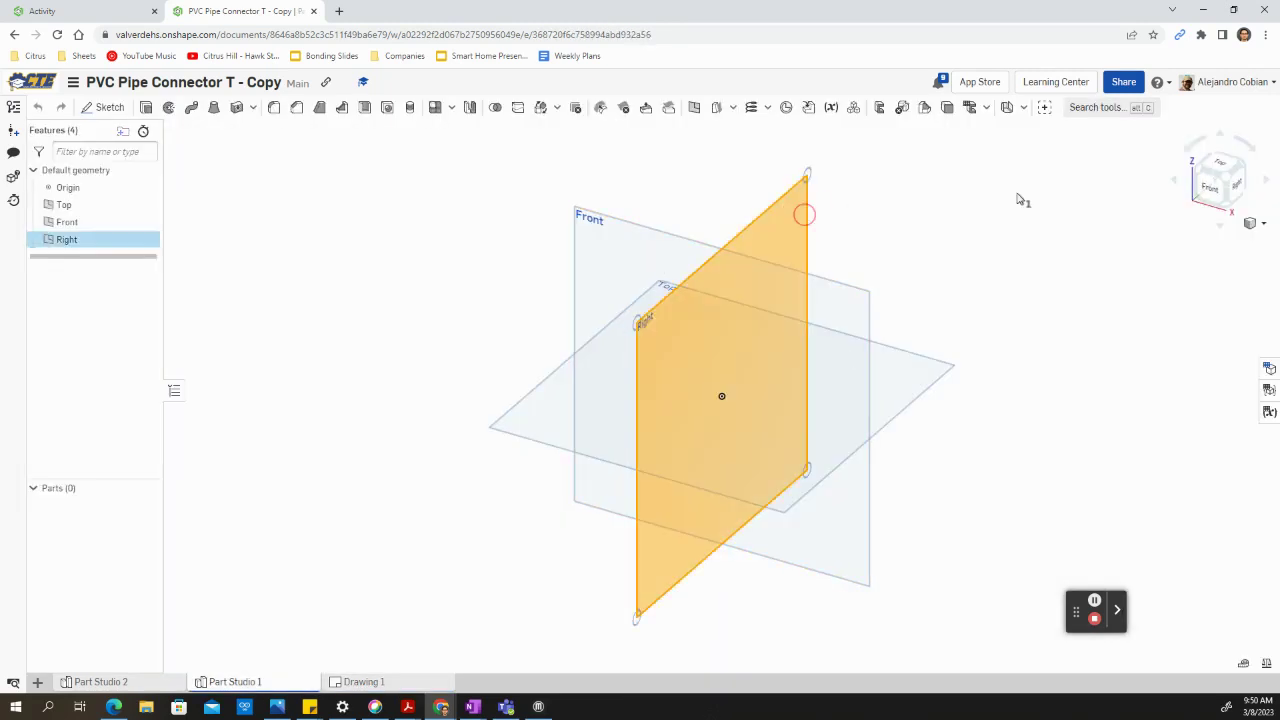
- Start a sketch on the Right plane and draw a circle centred on the origin
click(807, 220)
click(105, 107)
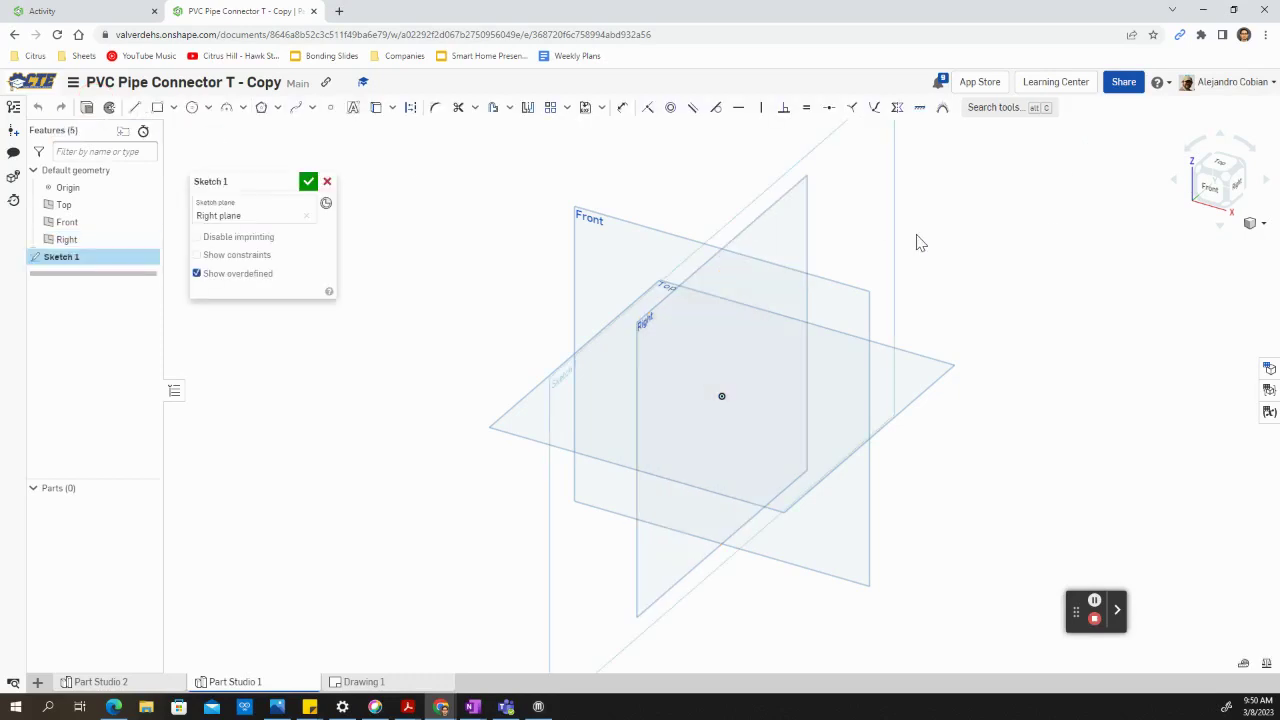
click(1234, 182)
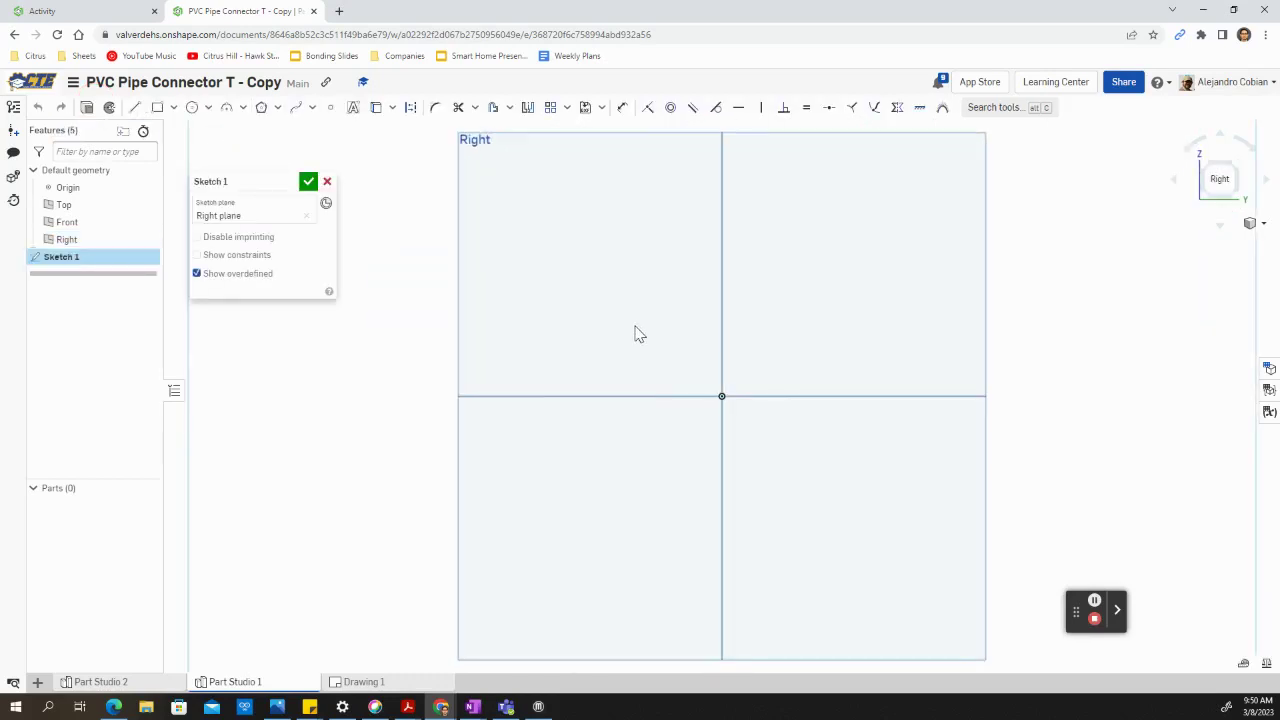
click(192, 107)
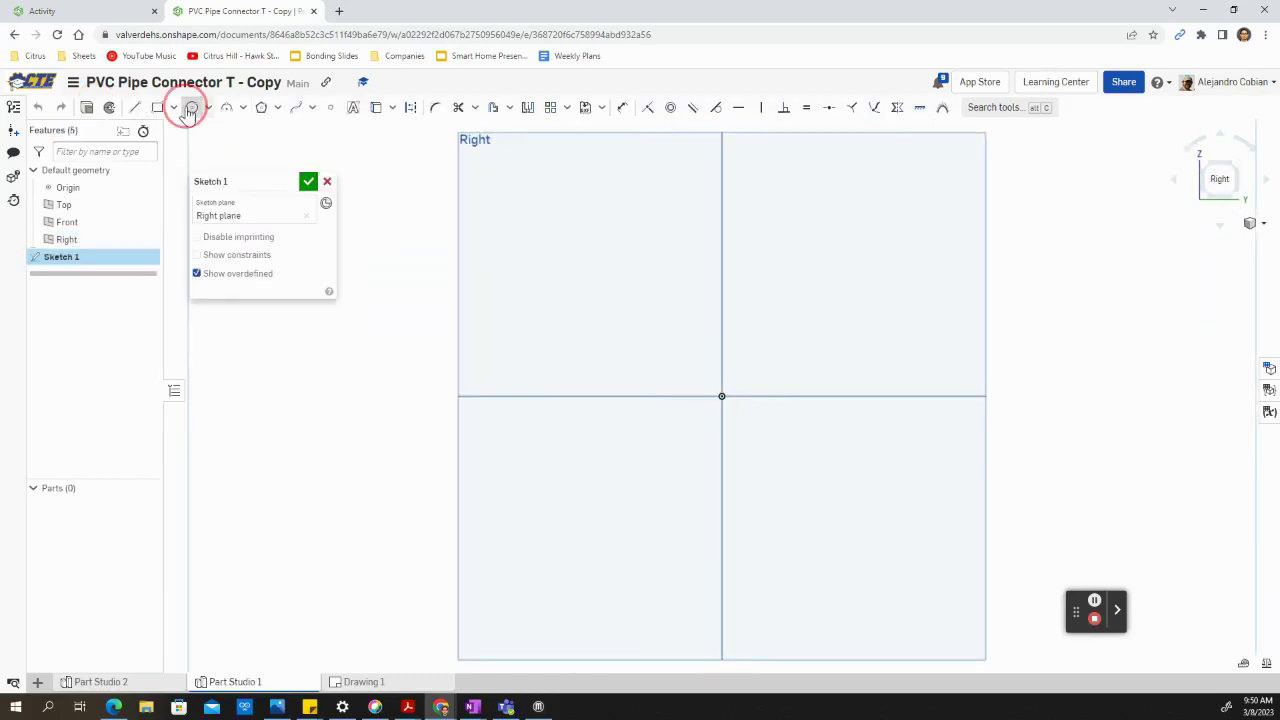
click(722, 396)
click(786, 383)
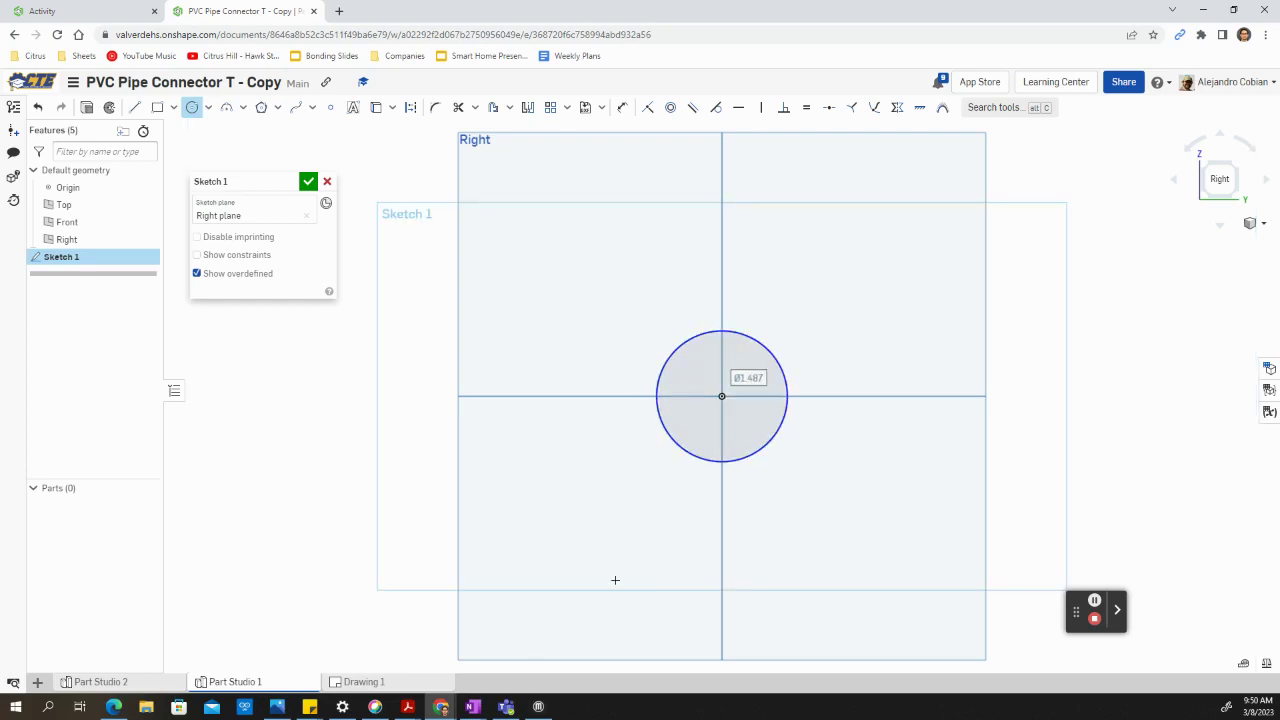
- After checking the drawing, dimension the circle's diameter to 1.05
click(390, 681)
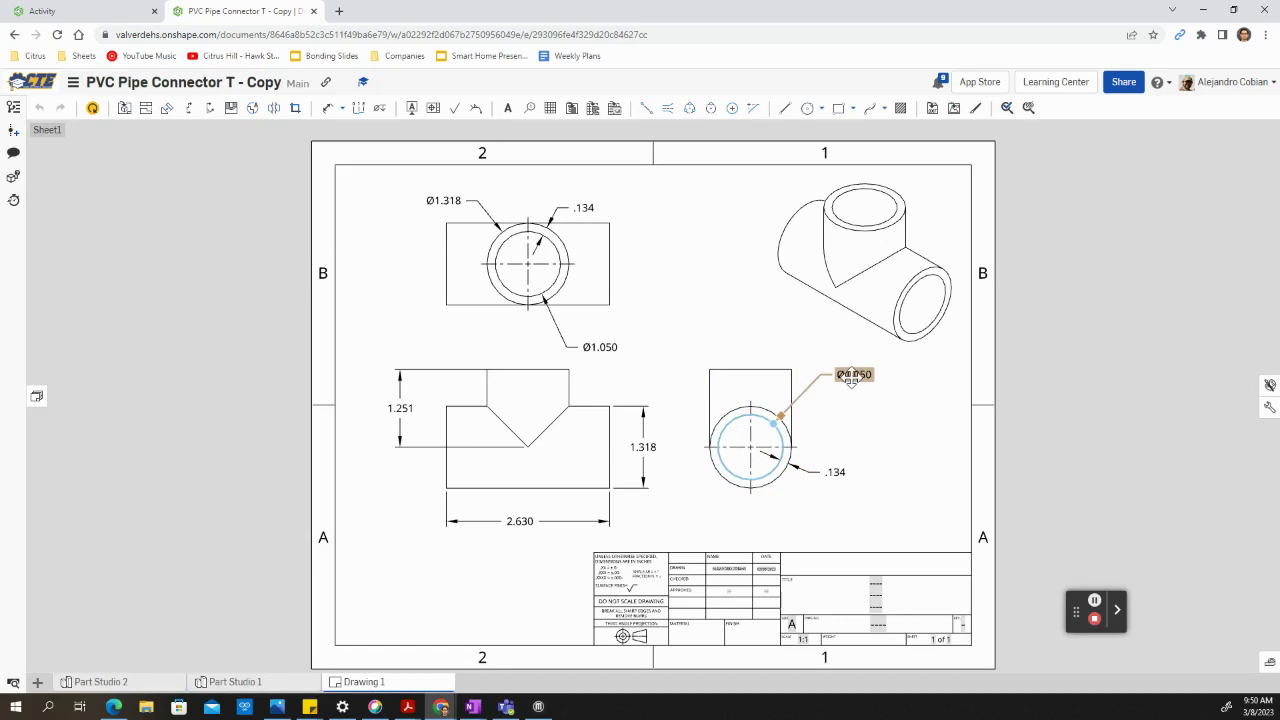
click(232, 682)
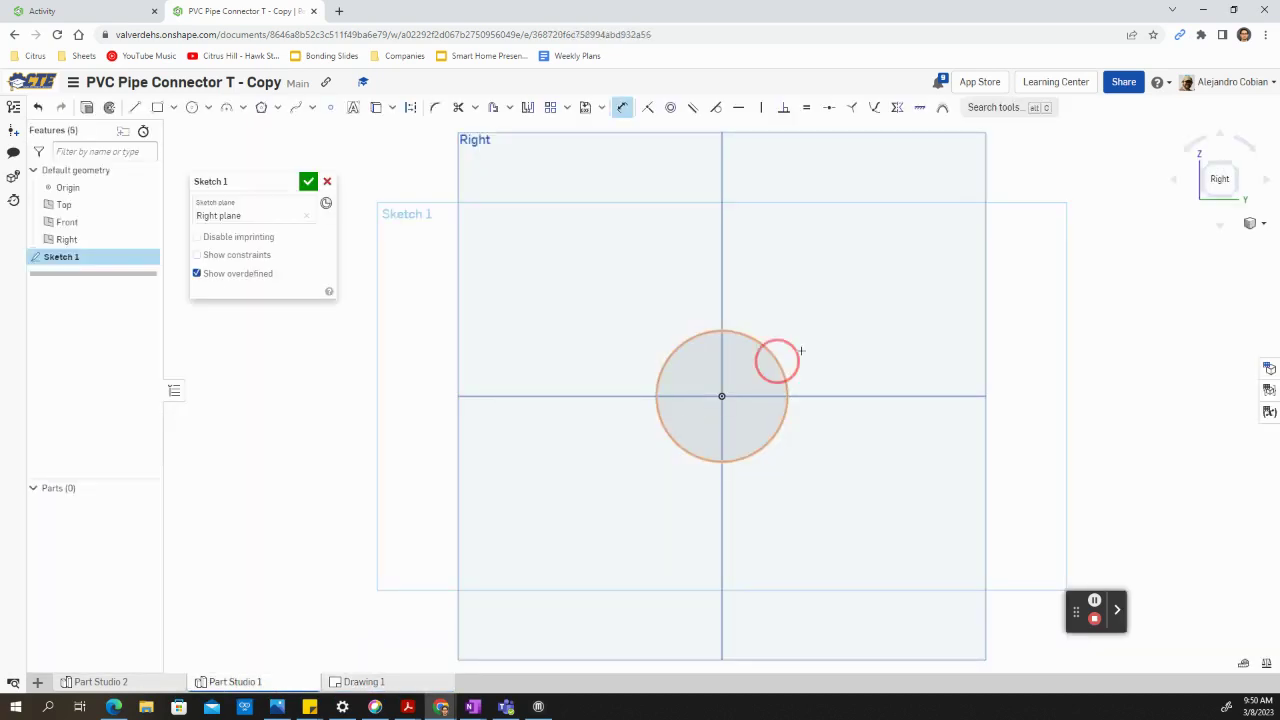
click(778, 358)
click(831, 337)
text(1)
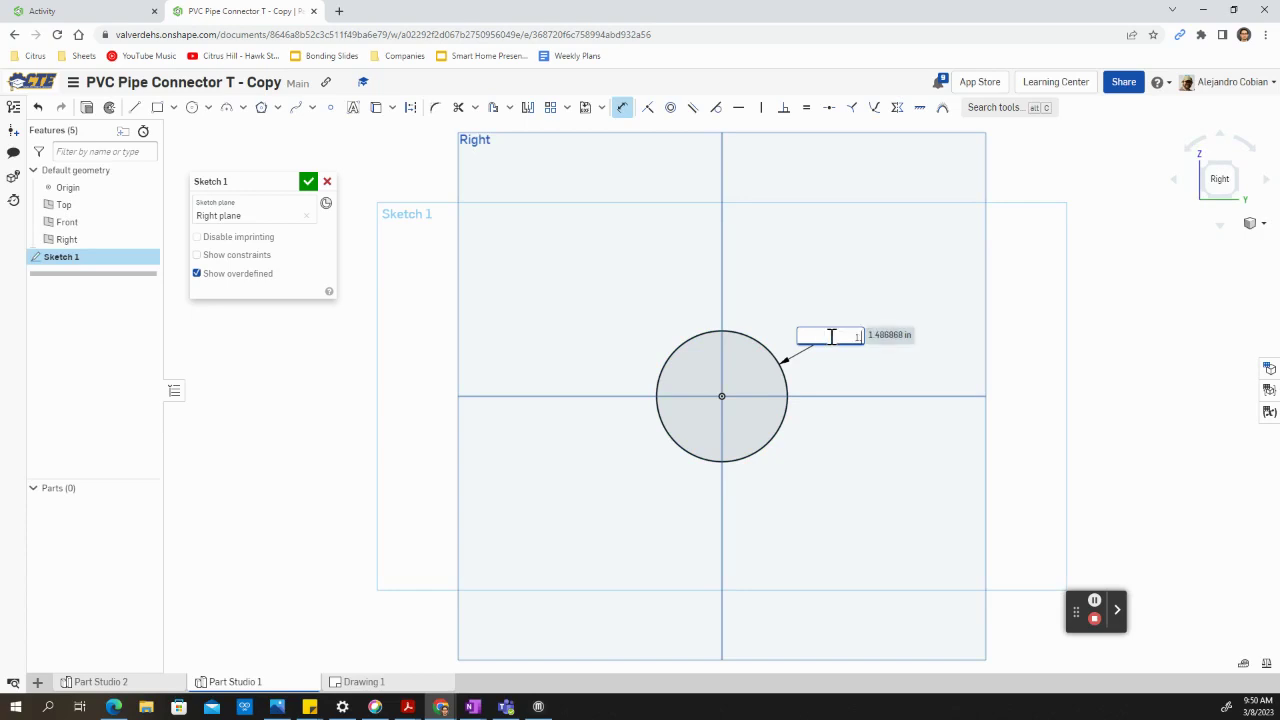
text(.05)
key(Return)
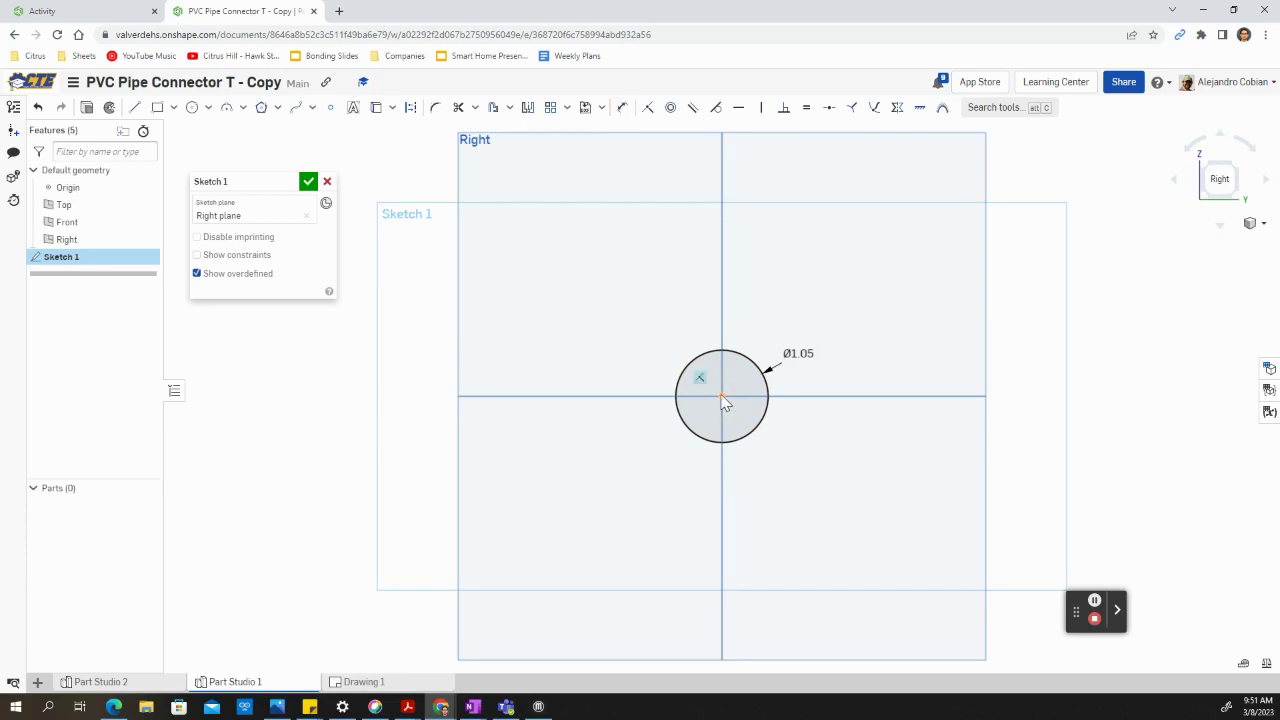
- Add a concentric outer circle, set the wall thickness to 0.134, and finish Sketch 1
key(c)
click(722, 396)
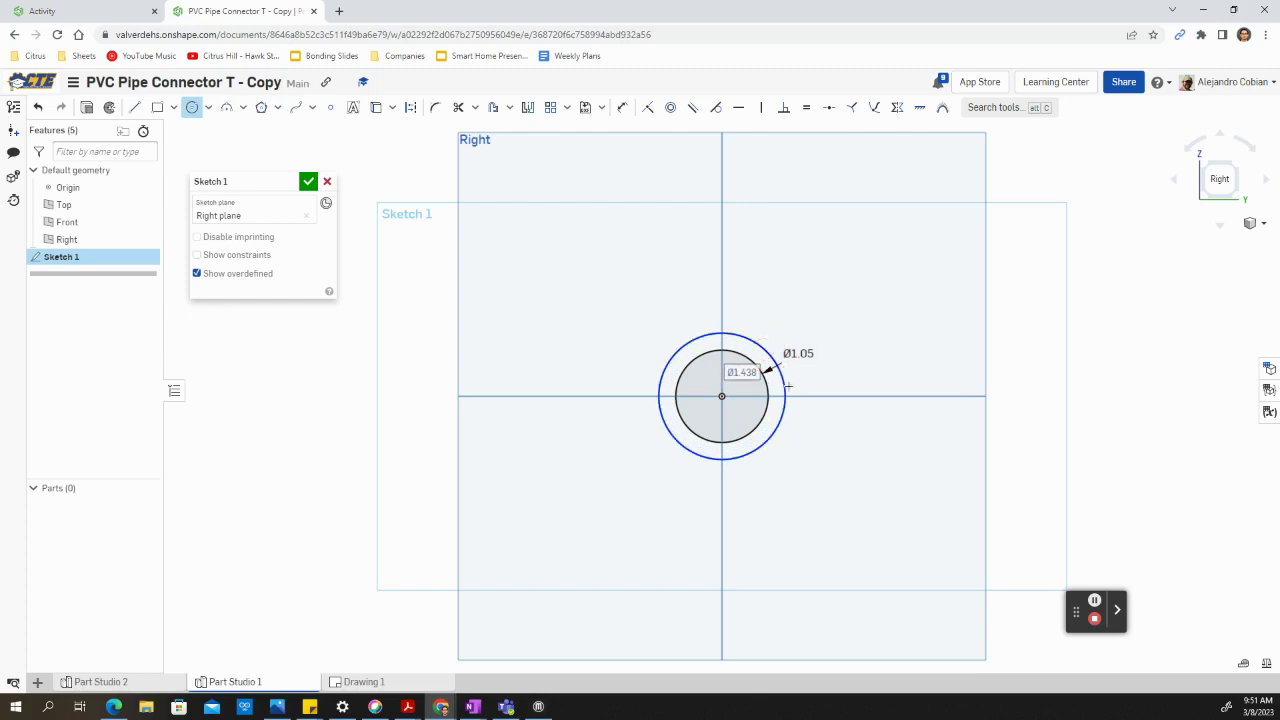
click(684, 446)
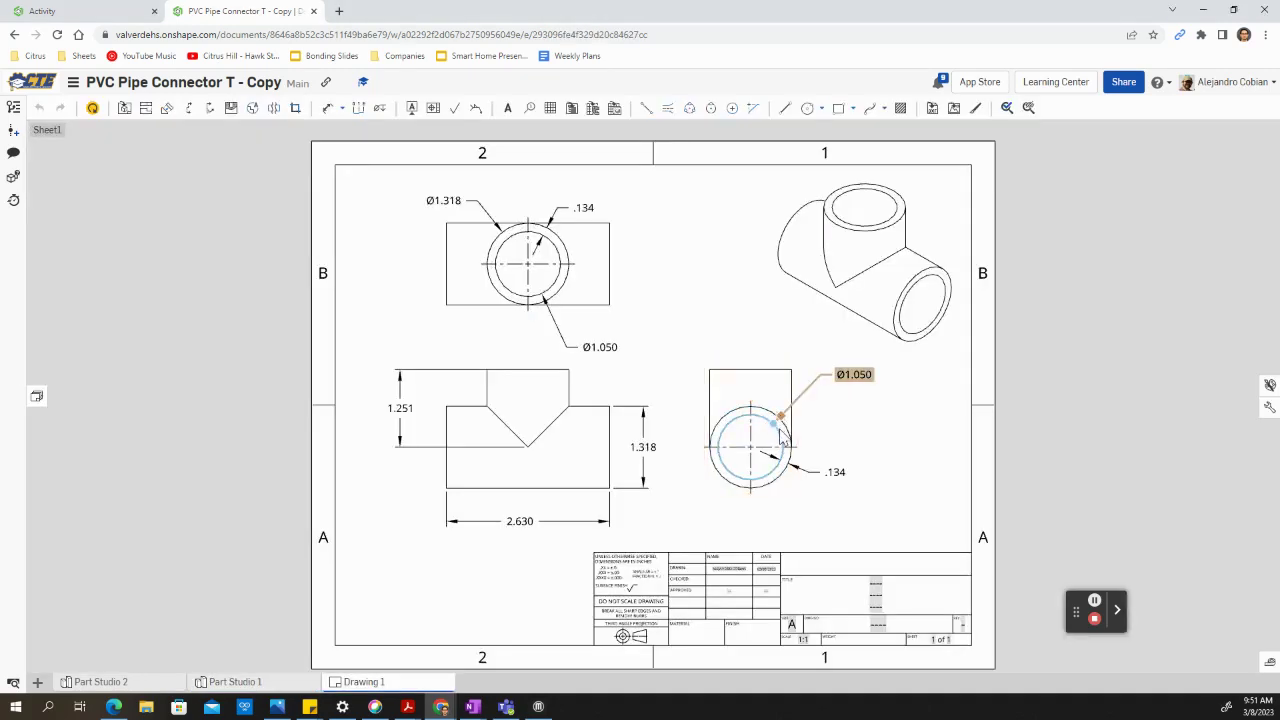
click(232, 681)
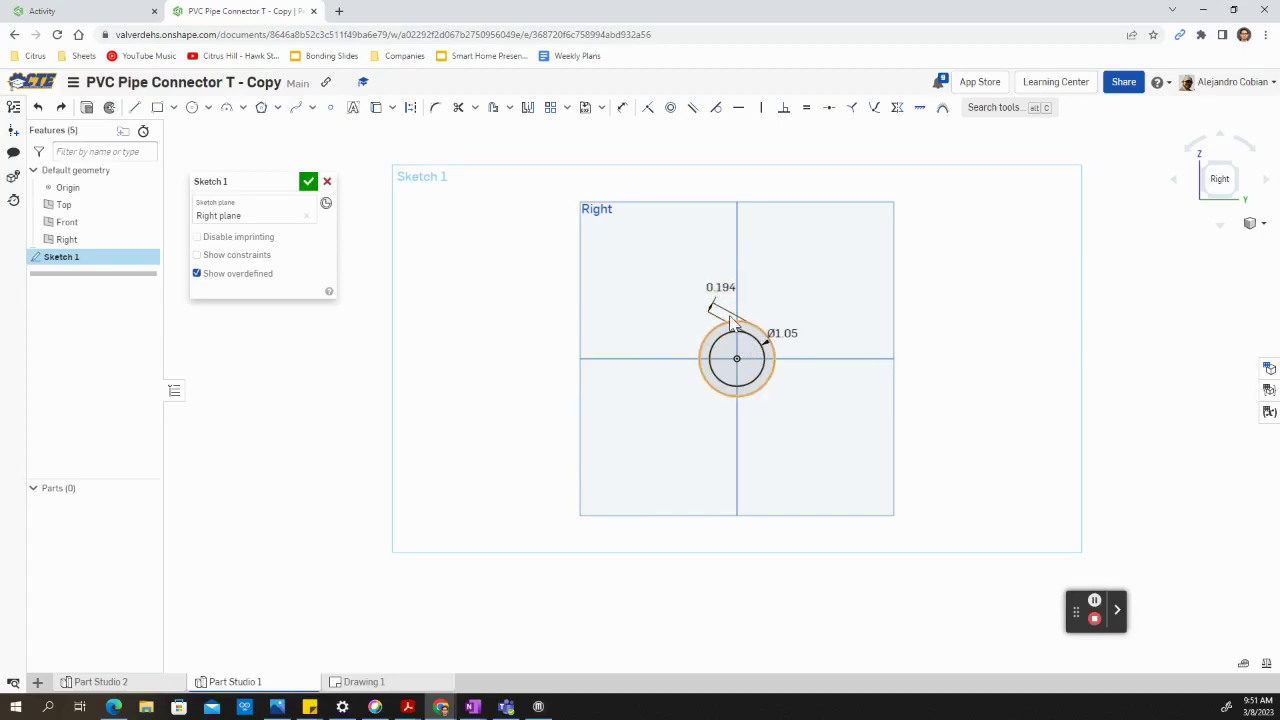
double_click(720, 289)
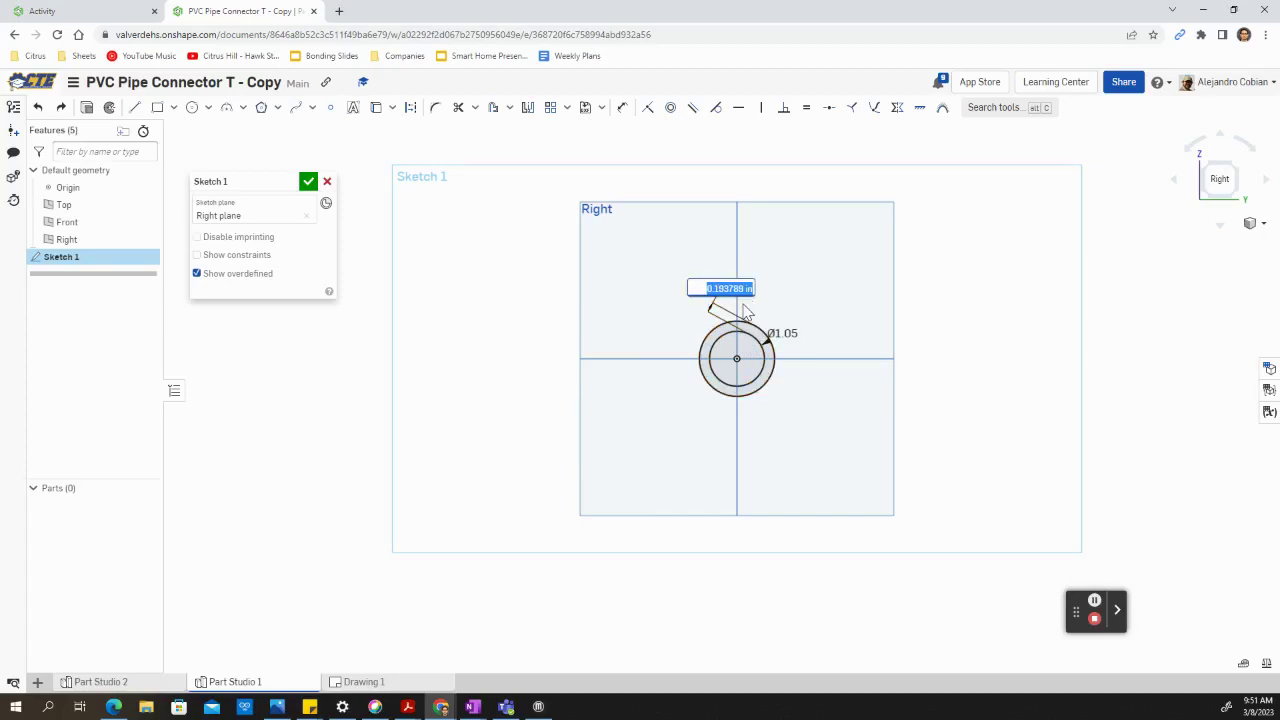
key(BackSpace)
text(134)
key(Return)
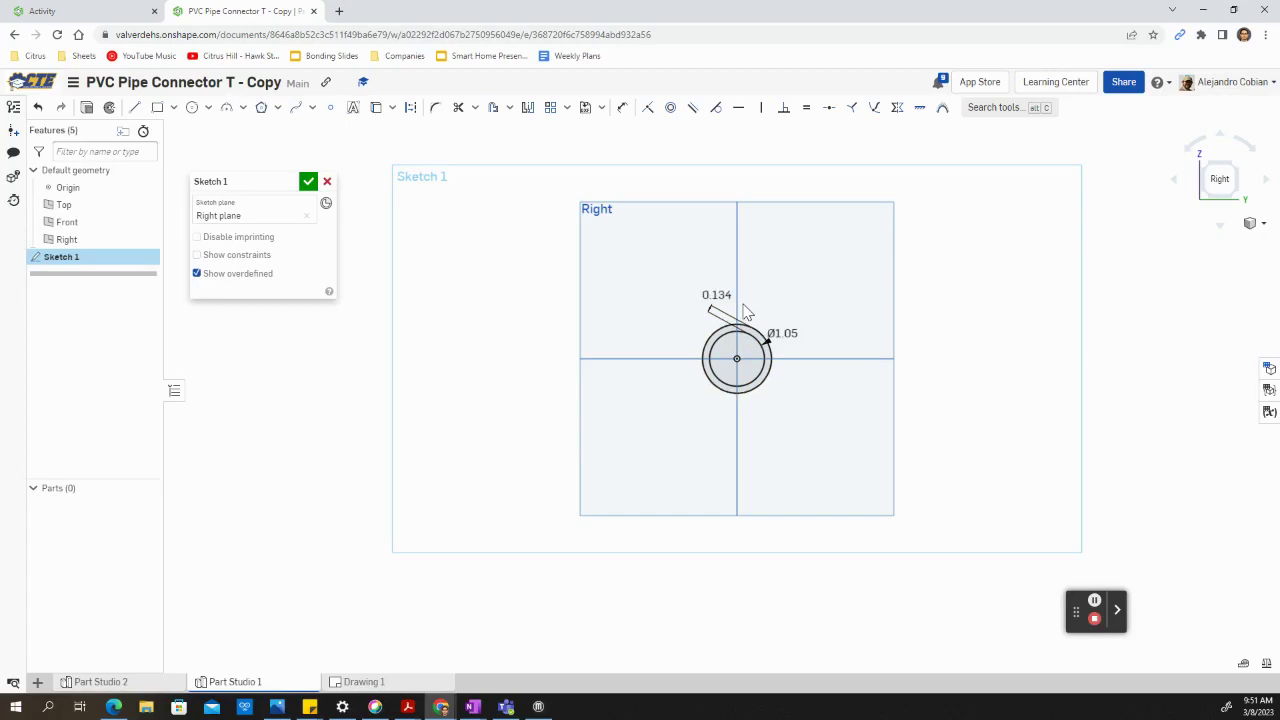
right_drag(658, 380, 705, 383)
click(308, 181)
- Extrude the ring between the circles symmetrically to a 2.63 depth
scroll(696, 330, up, 5)
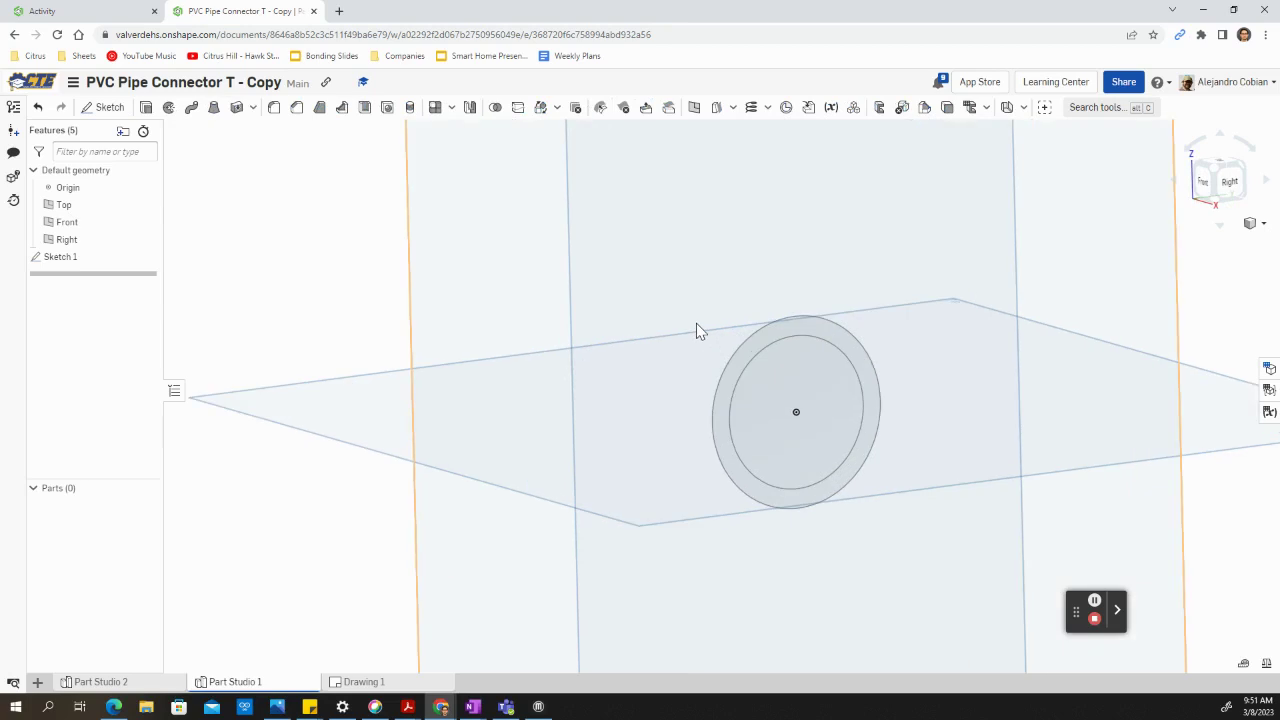
click(145, 108)
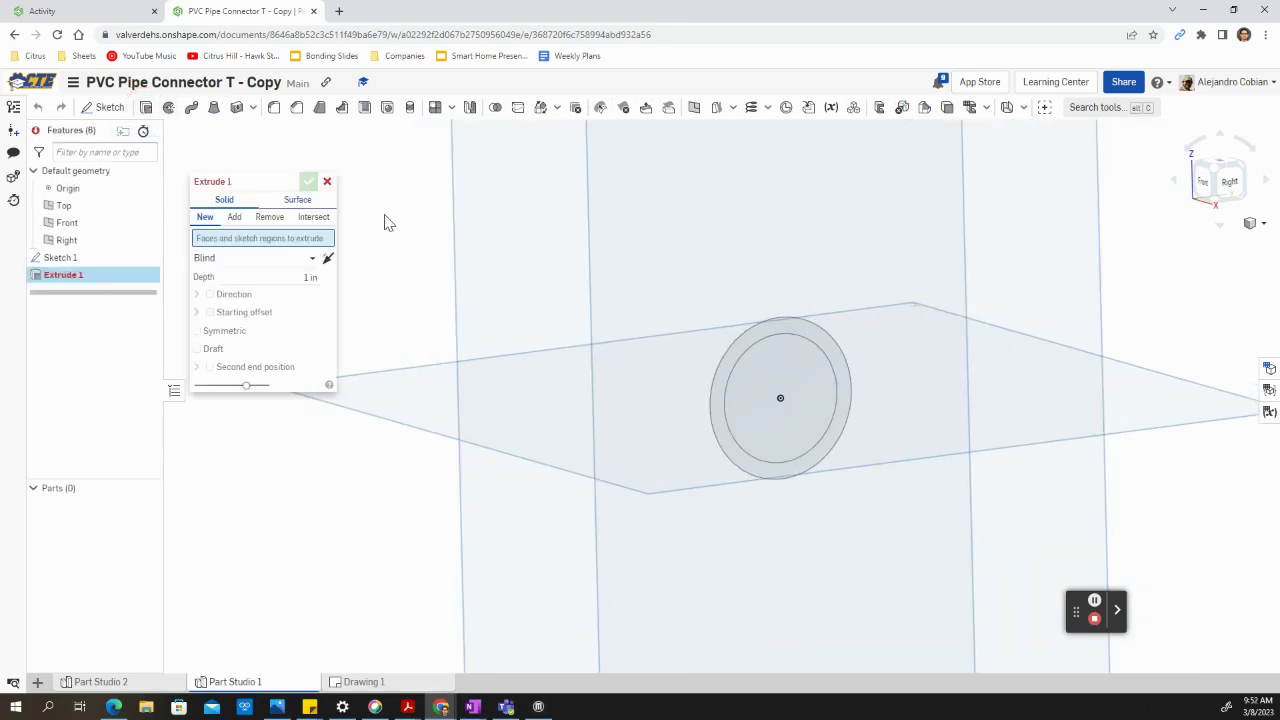
click(781, 325)
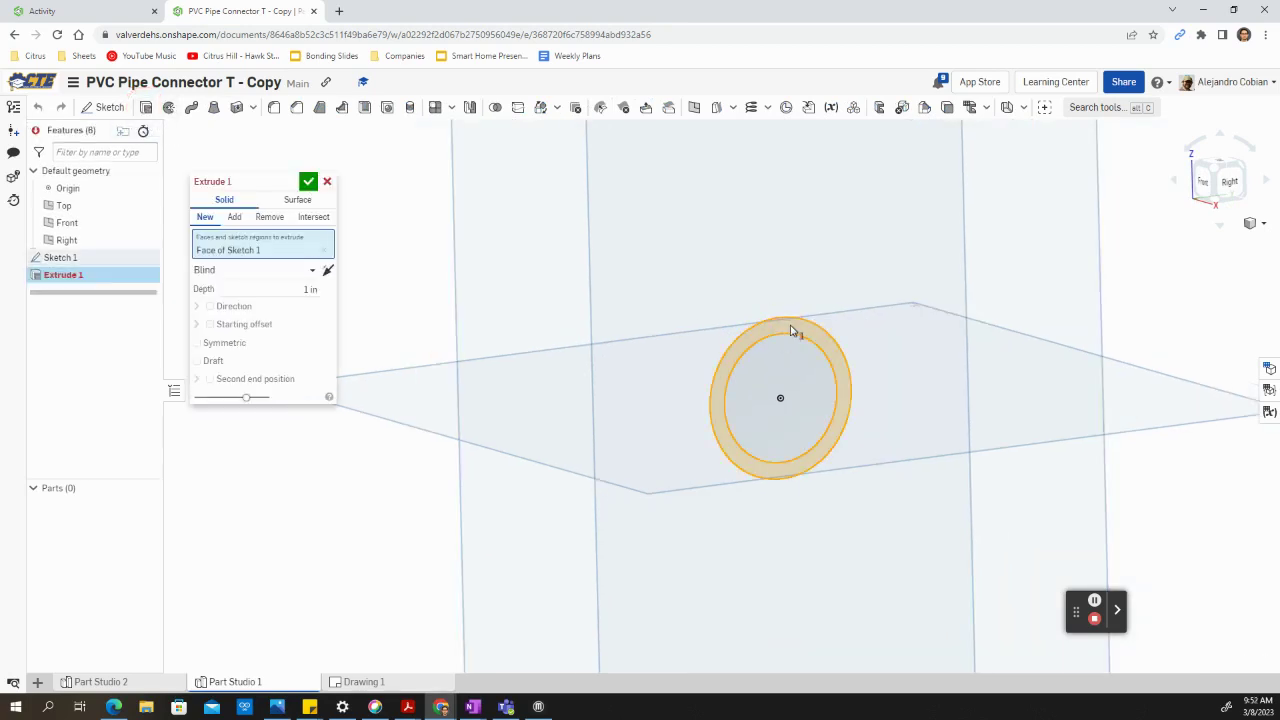
click(197, 342)
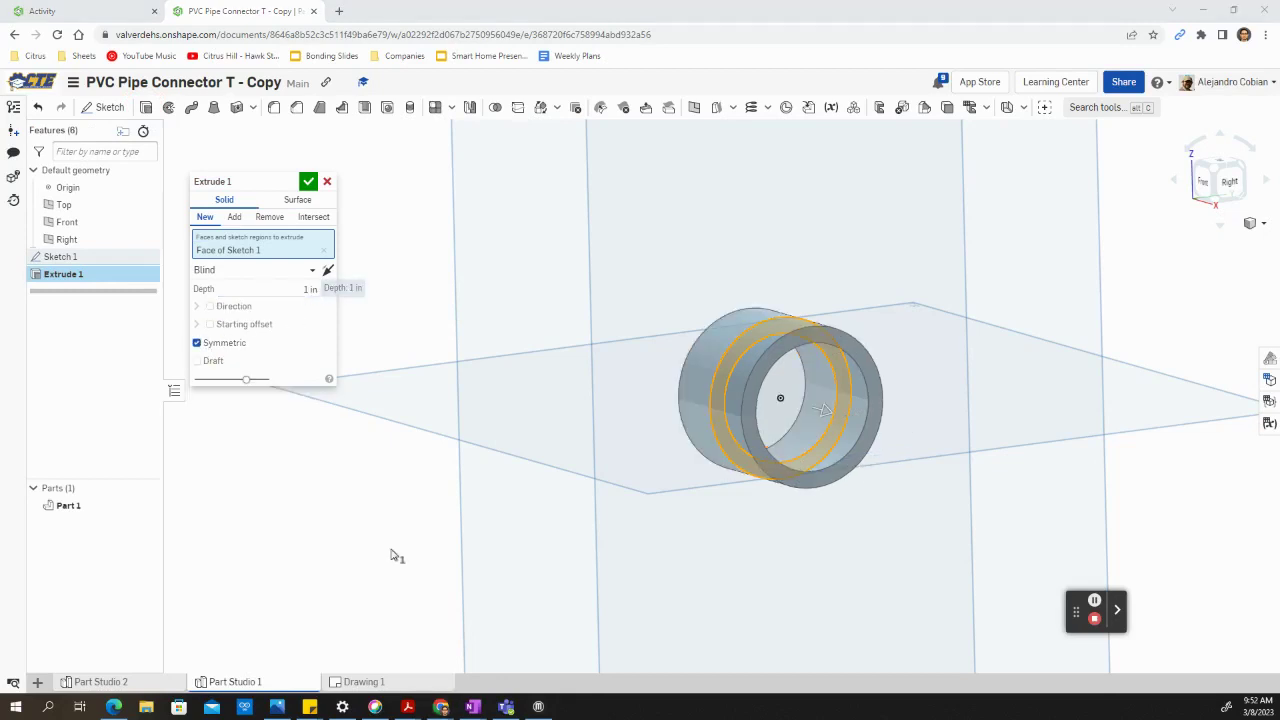
click(403, 675)
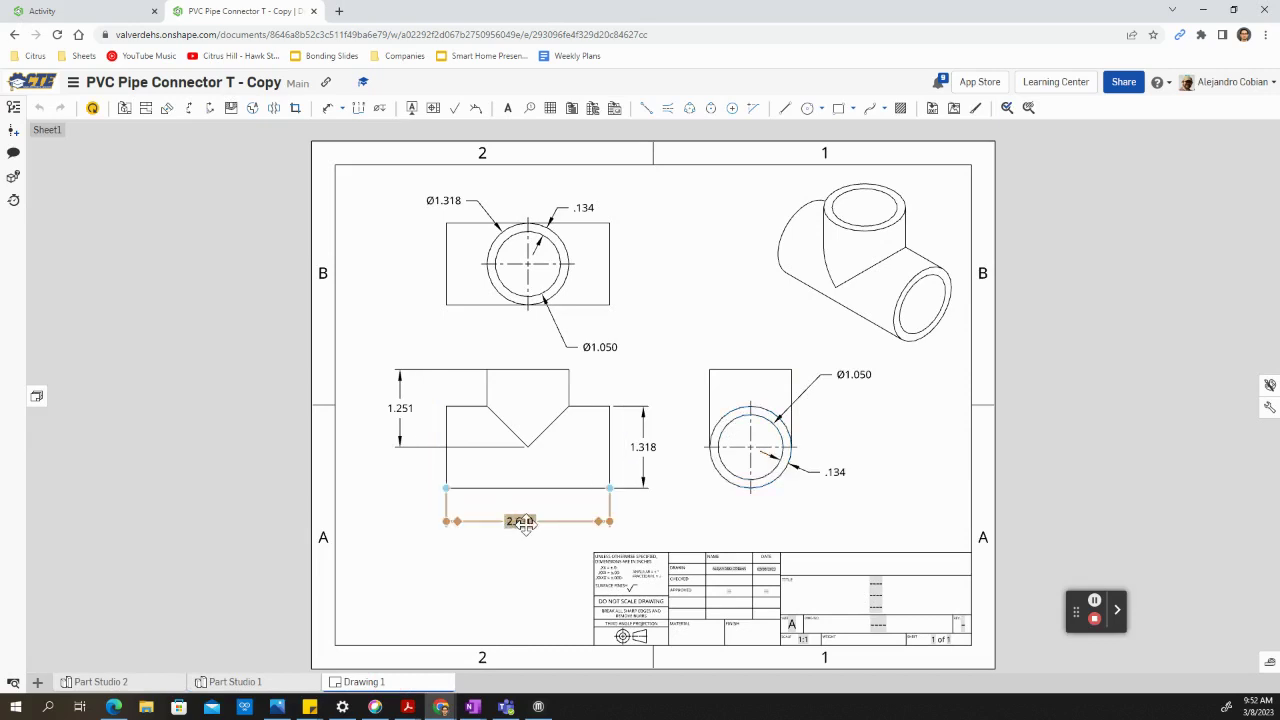
click(272, 682)
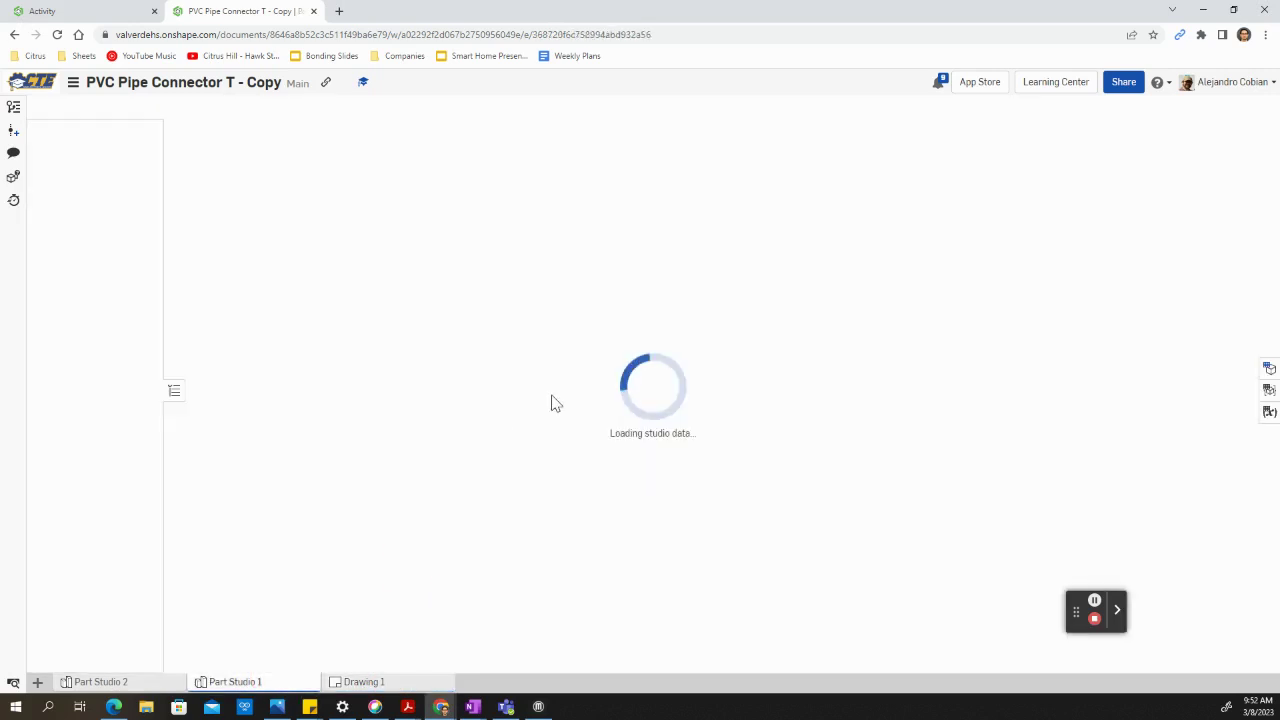
click(285, 289)
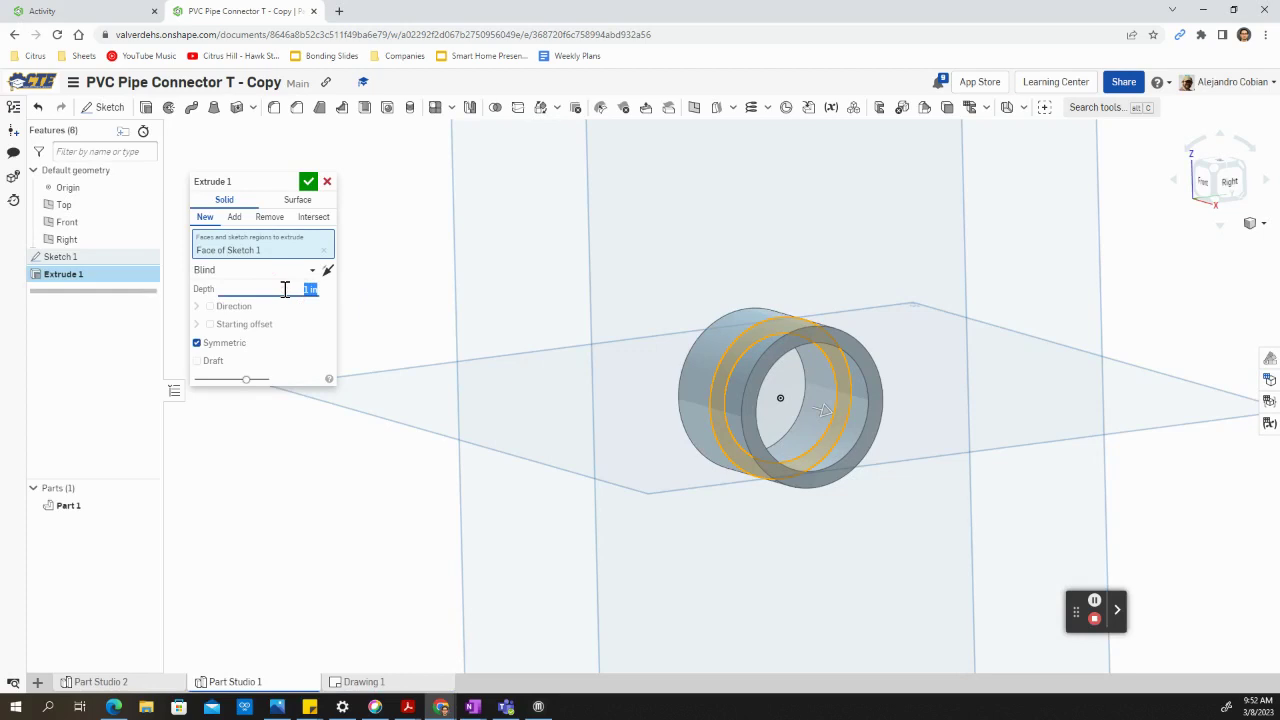
key(Return)
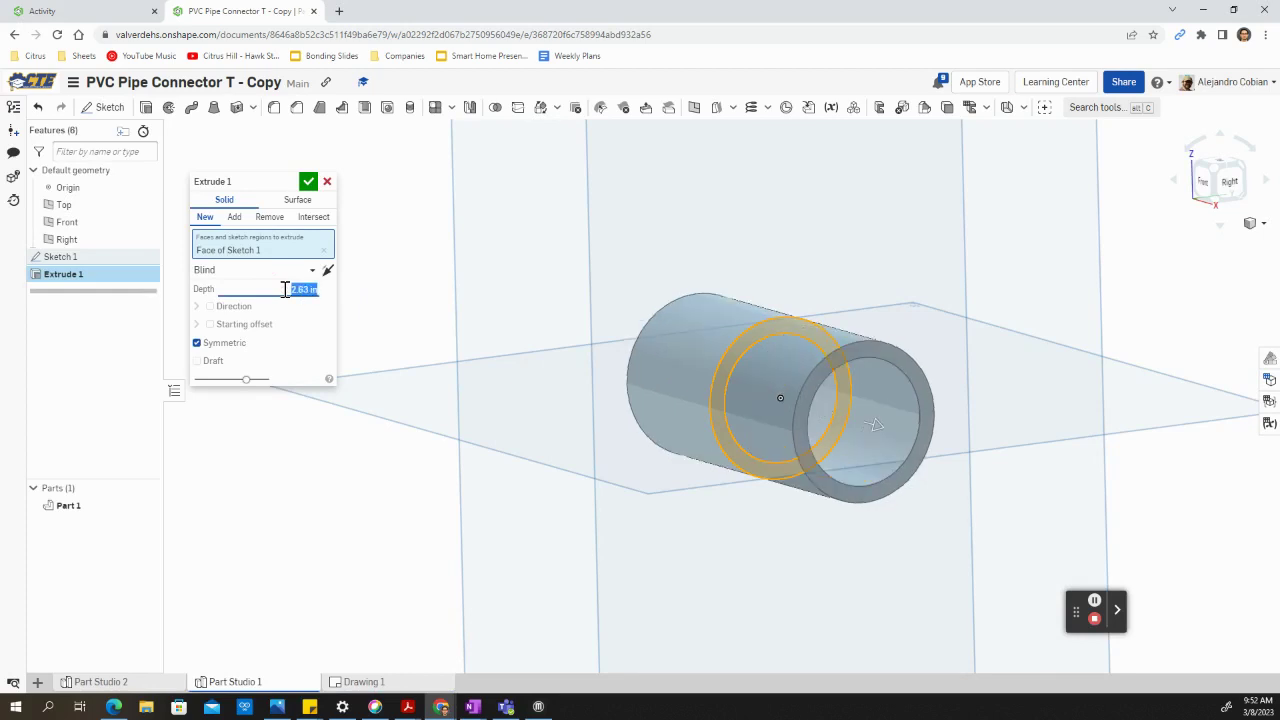
right_drag(605, 362, 654, 363)
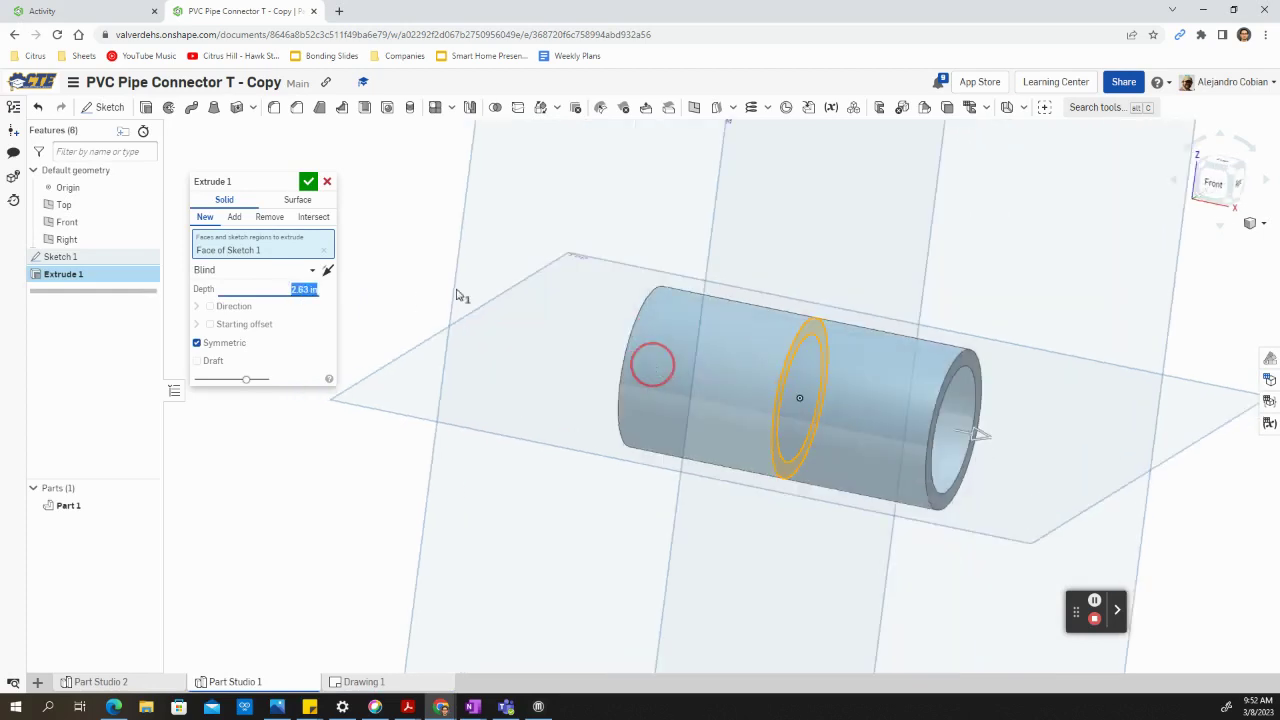
click(308, 181)
middle_drag(789, 376, 707, 478)
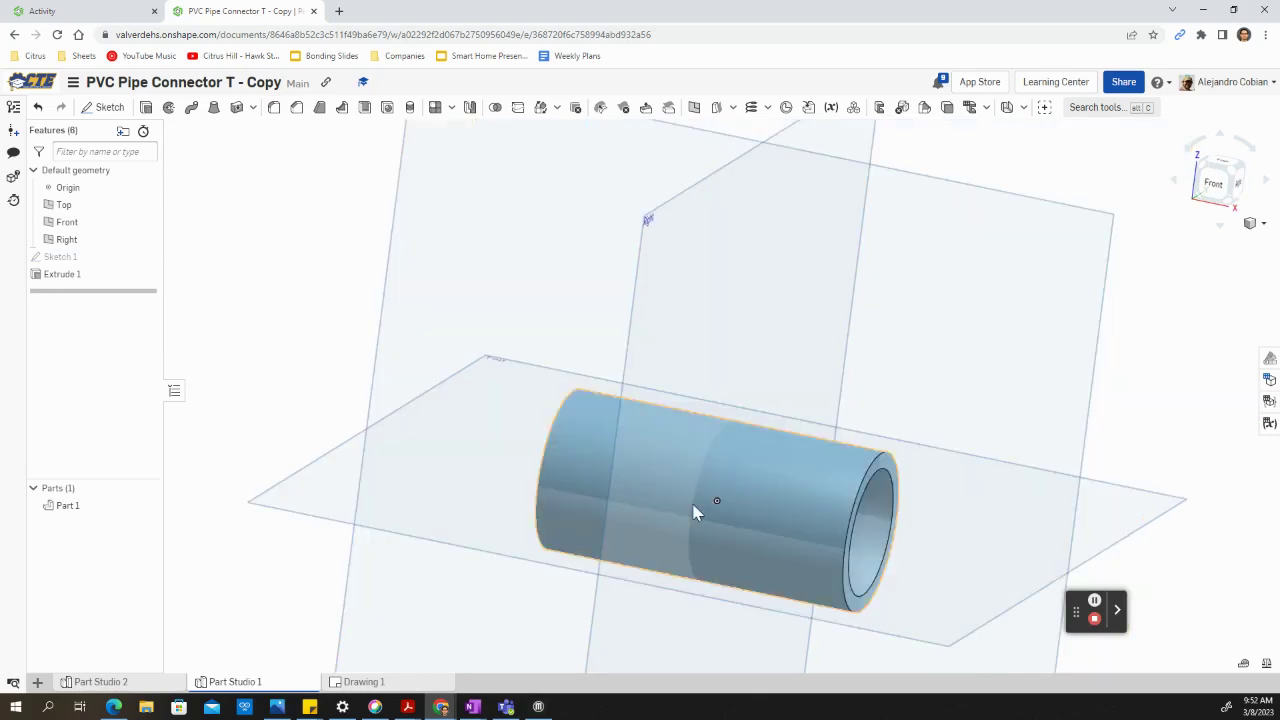
- Create Plane 1 offset from the Top plane by the branch height taken from the drawing
click(692, 108)
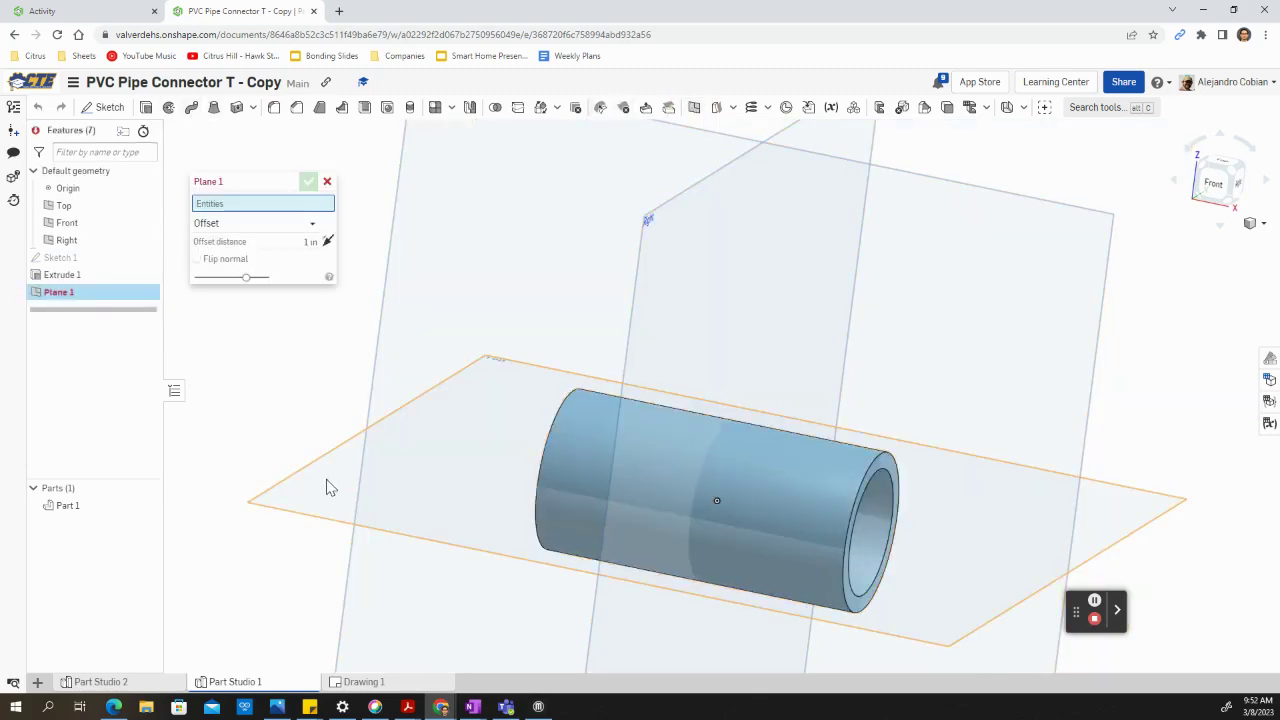
click(238, 223)
click(250, 220)
click(323, 479)
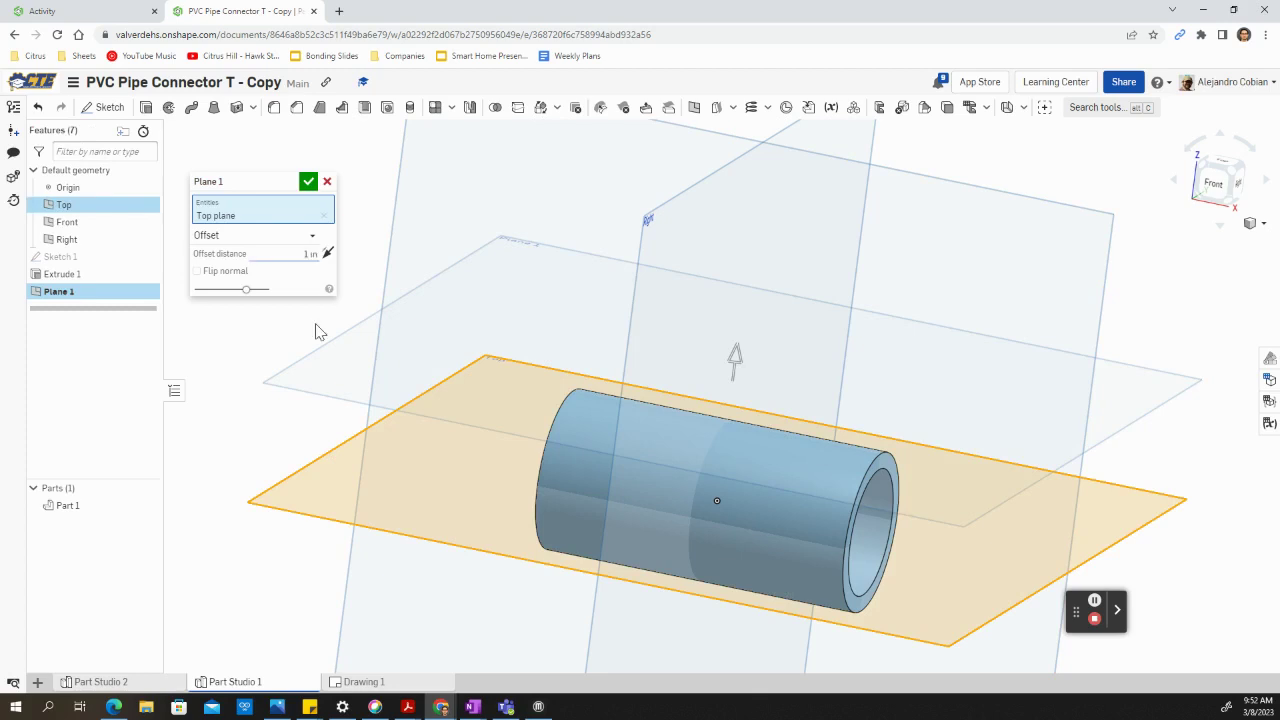
click(385, 685)
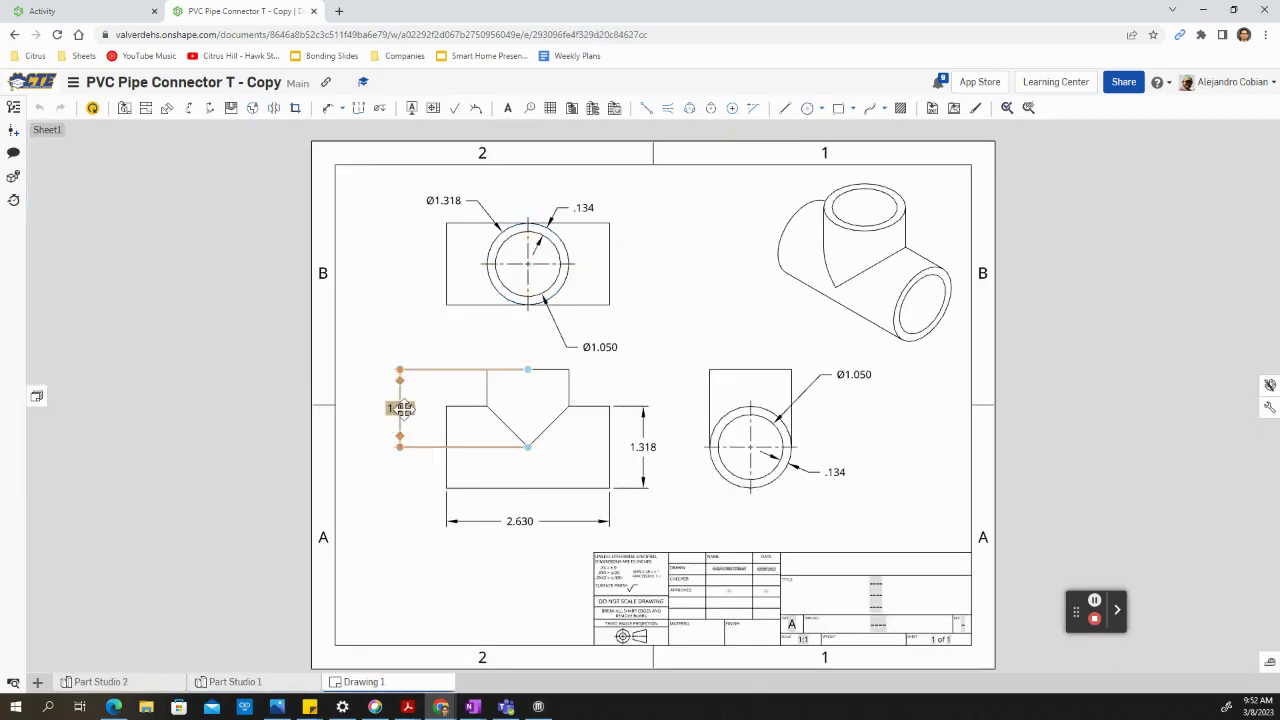
click(233, 683)
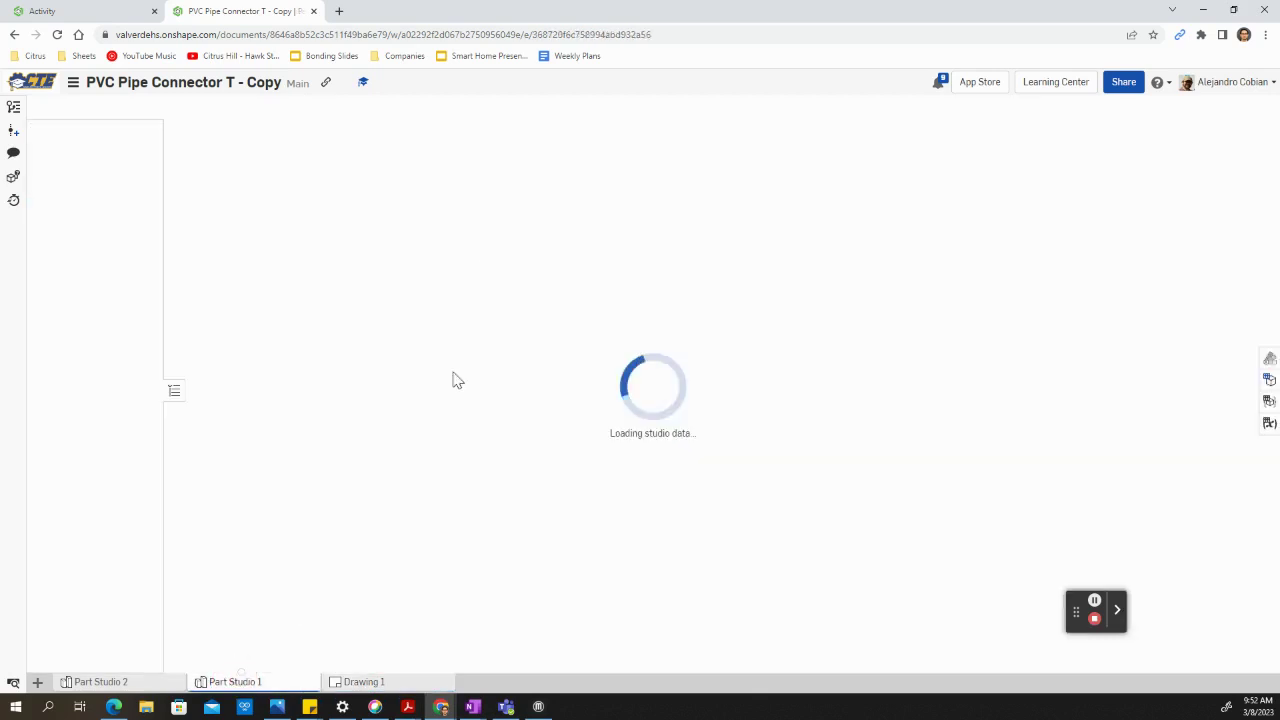
click(302, 254)
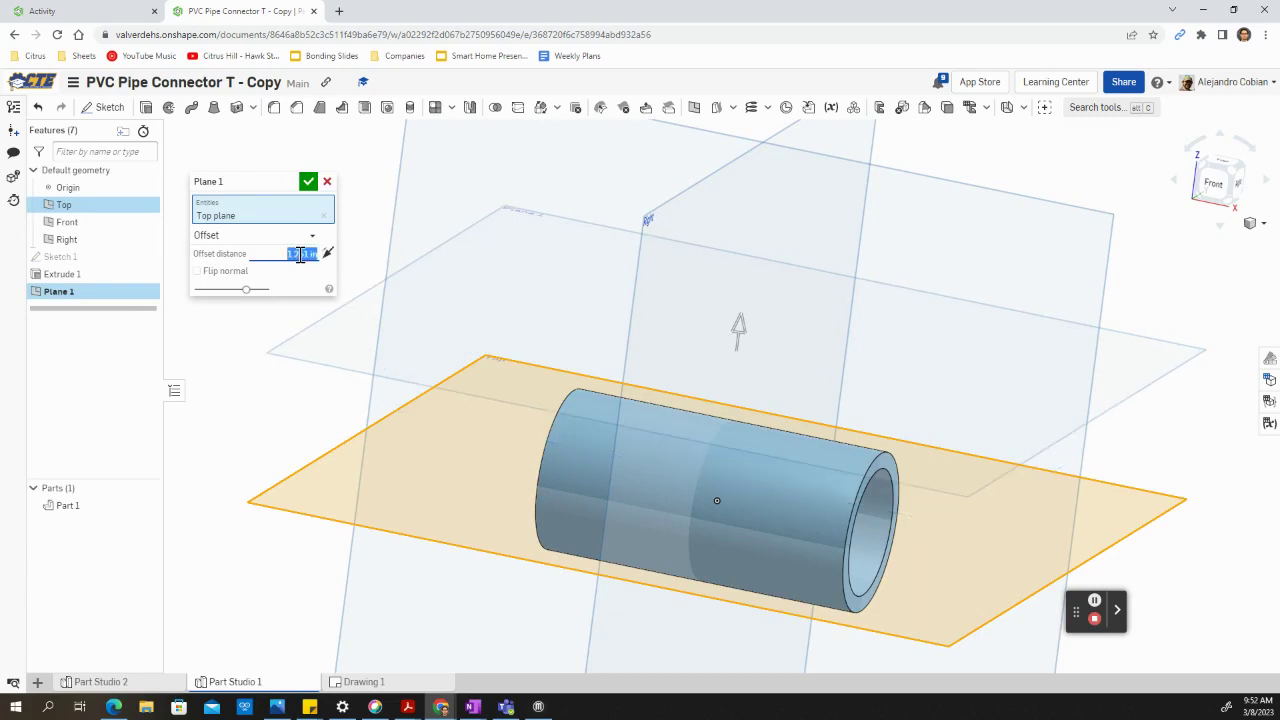
click(308, 181)
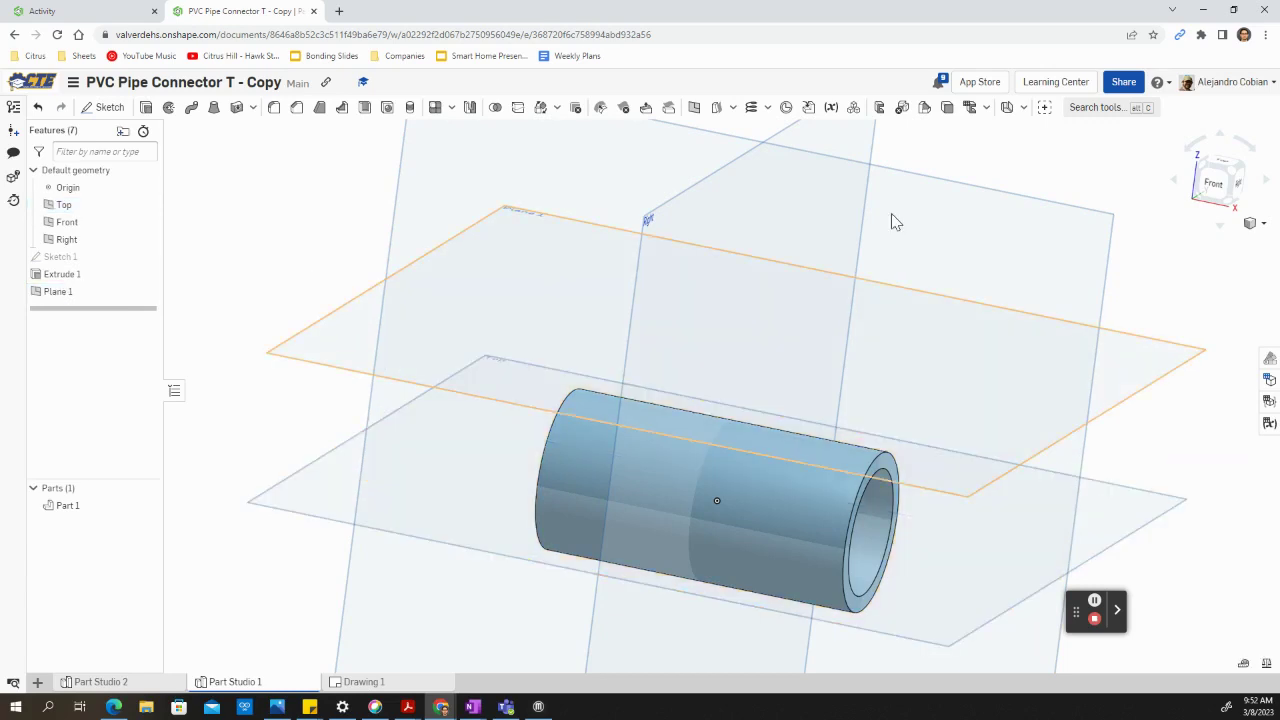
mouse_move(963, 334)
right_down()
mouse_move(949, 294)
mouse_move(1085, 241)
right_up()
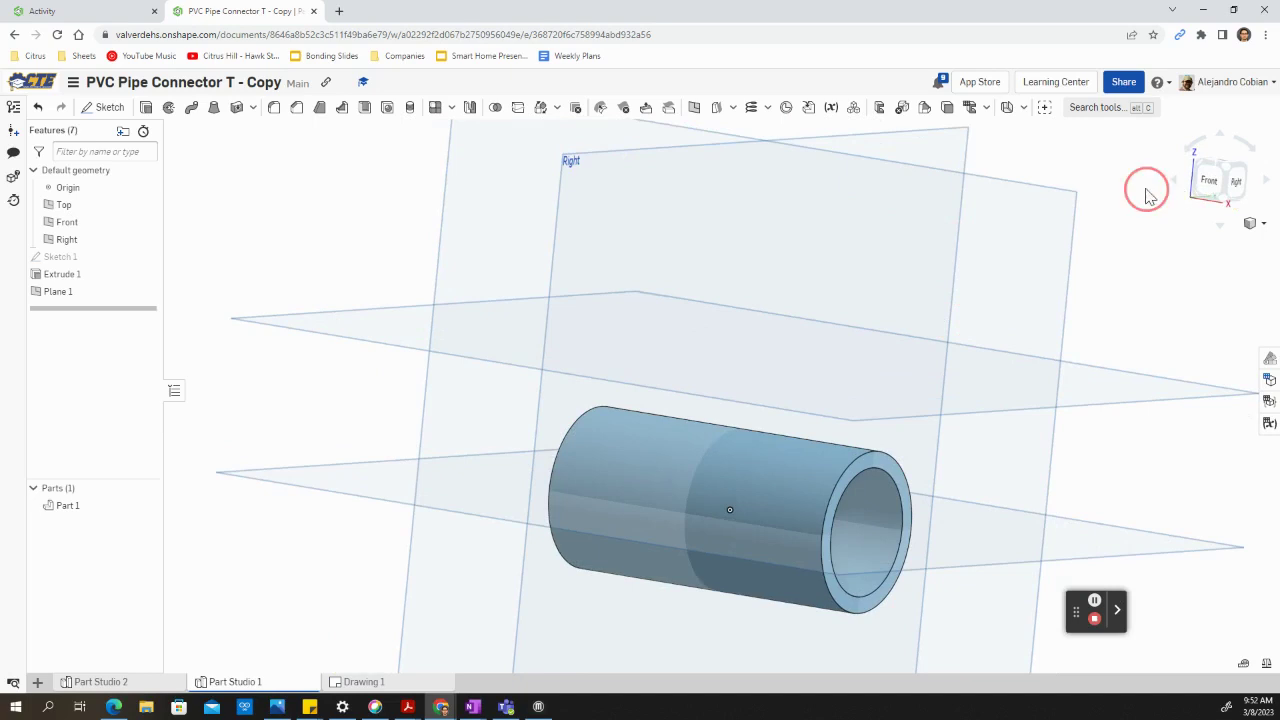
- Start a sketch on Plane 1 from the top view and draw two origin-centred circles
right_drag(1146, 194, 1149, 203)
click(1222, 165)
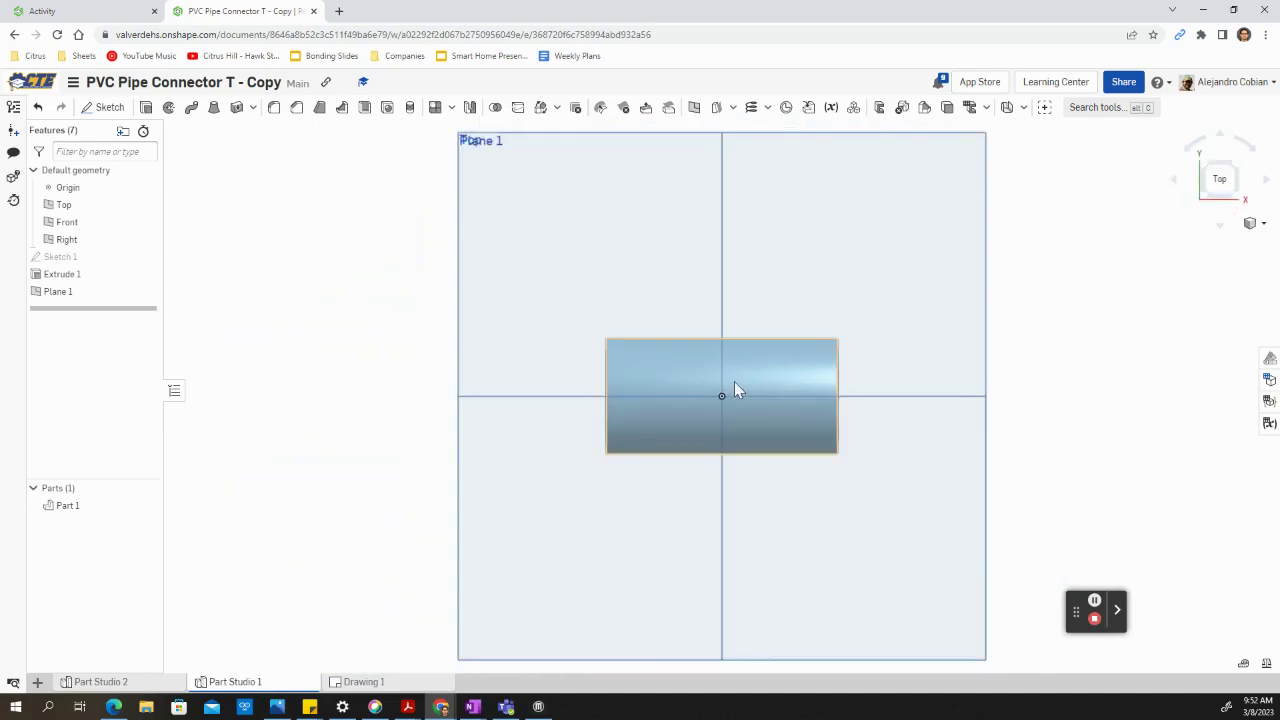
click(106, 109)
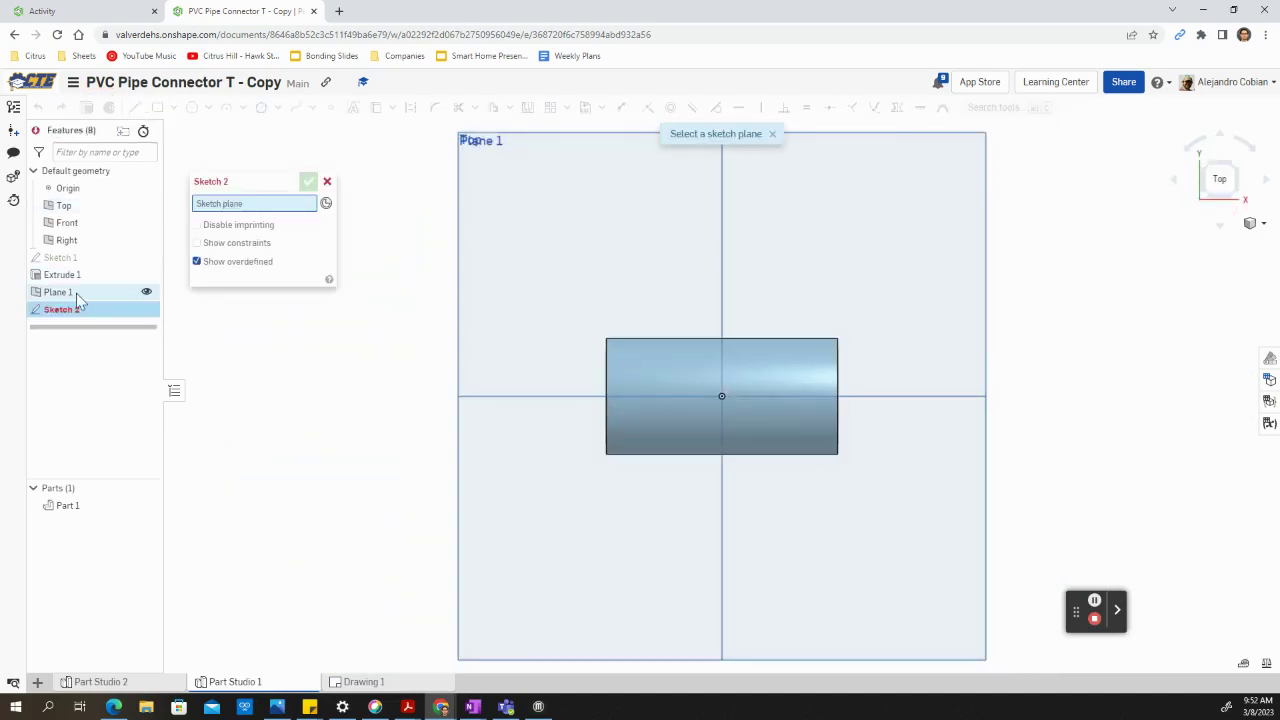
click(160, 293)
click(192, 107)
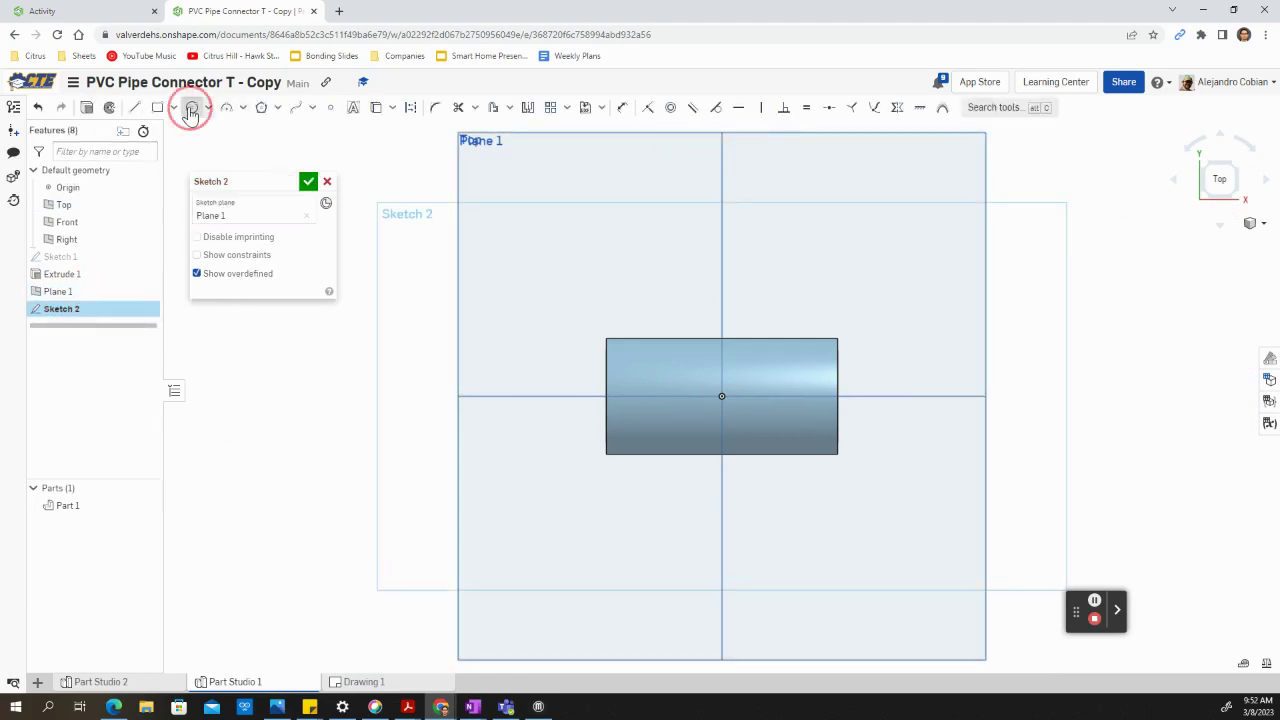
click(721, 397)
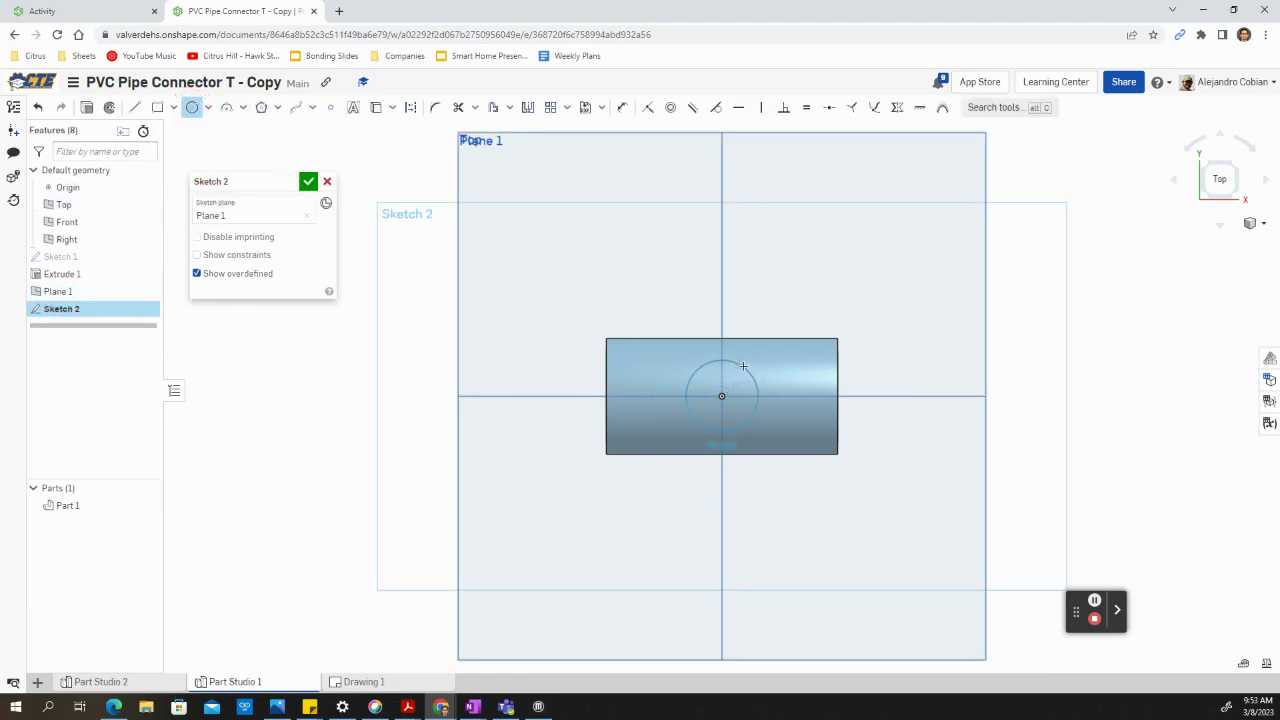
click(740, 418)
click(721, 397)
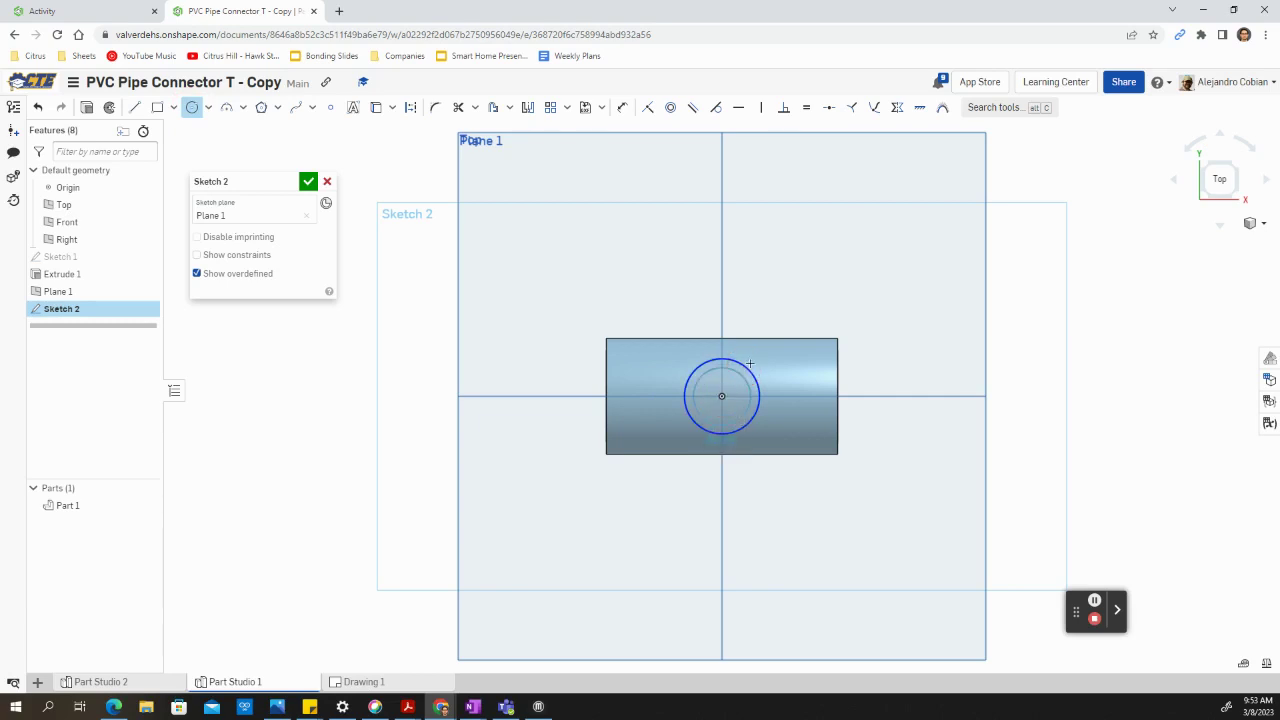
click(755, 354)
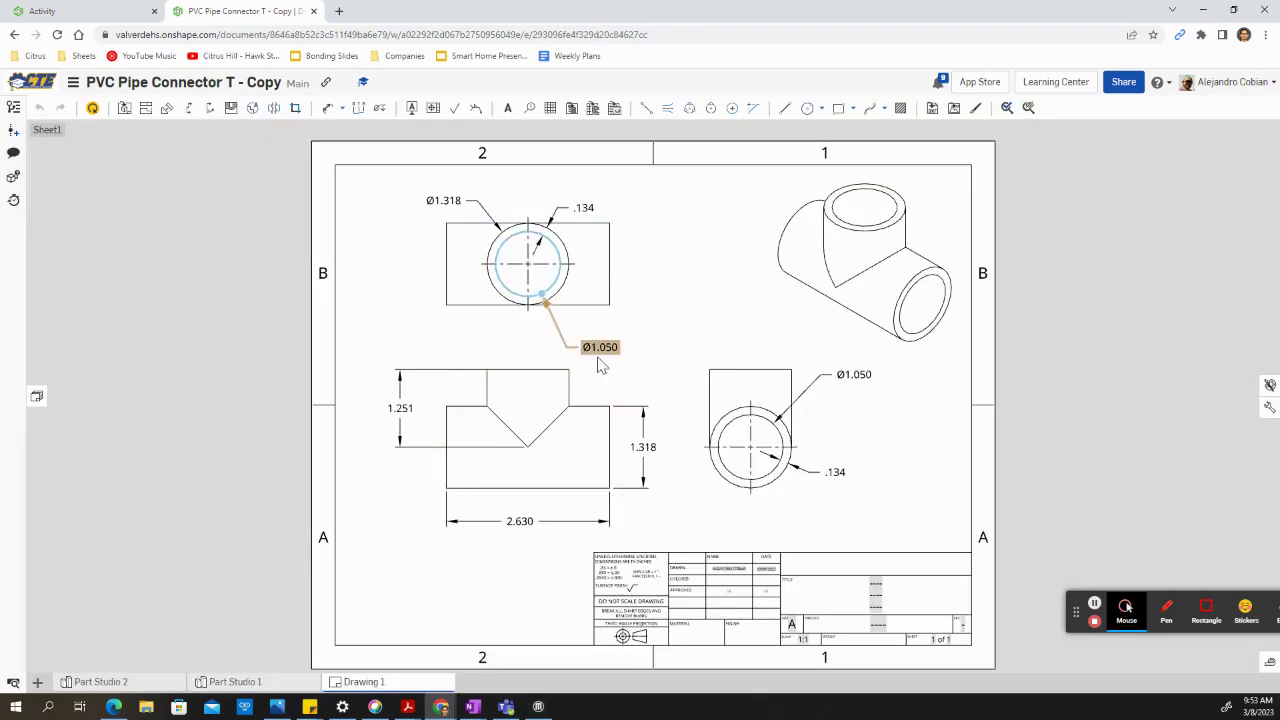
- Dimension the inner circle's diameter to 1.05
click(235, 682)
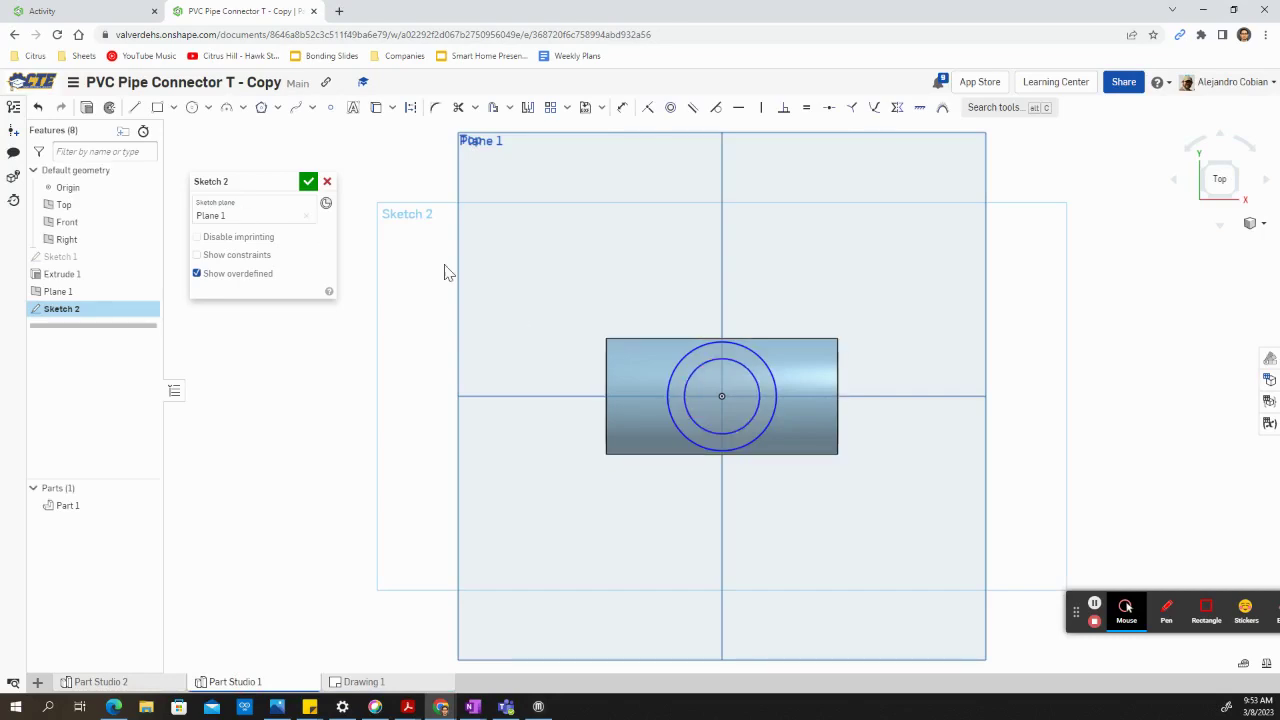
key(d)
click(721, 360)
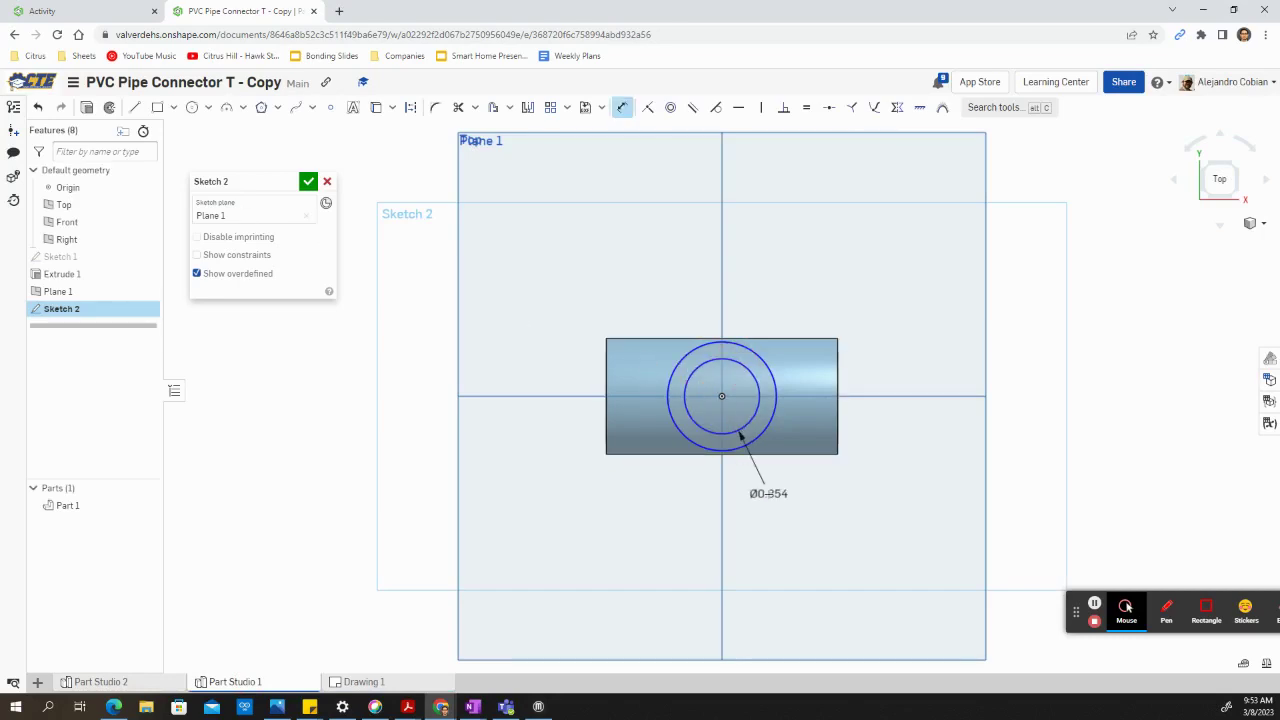
click(770, 497)
text(1.05)
key(Return)
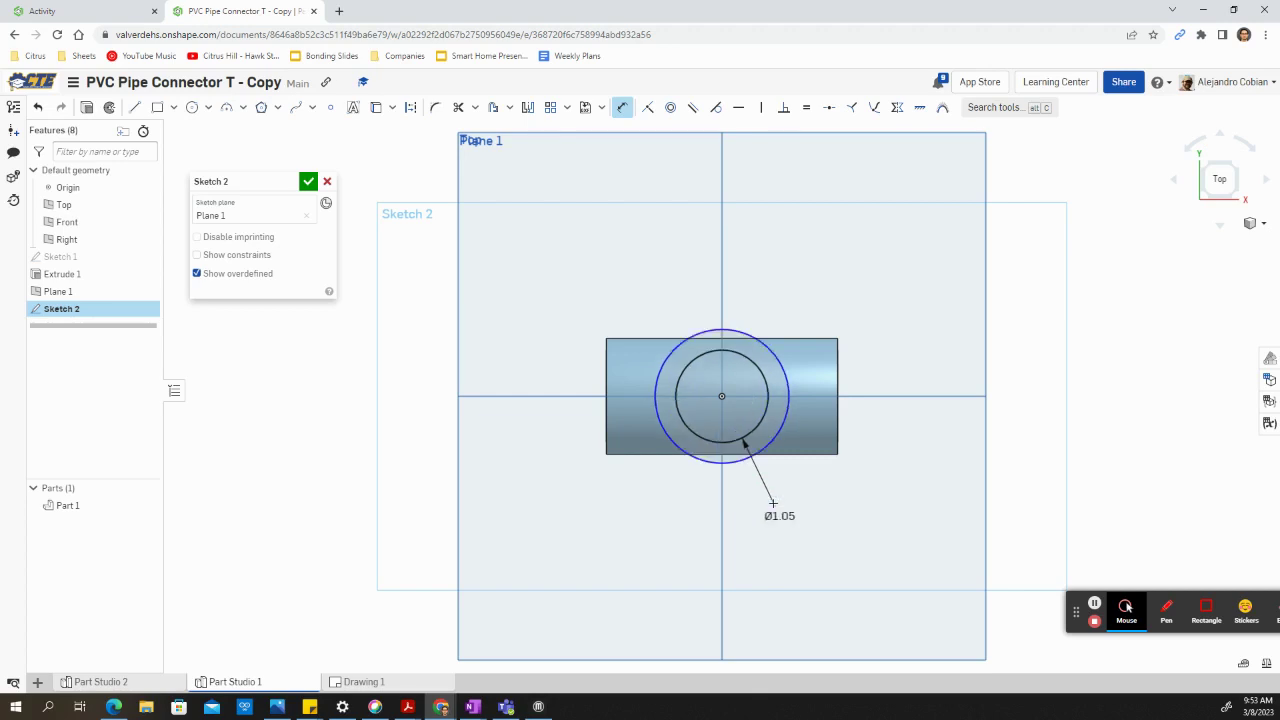
- Set the wall thickness between the two circles to 0.134 and finish Sketch 2
click(364, 682)
scroll(545, 245, up, 3)
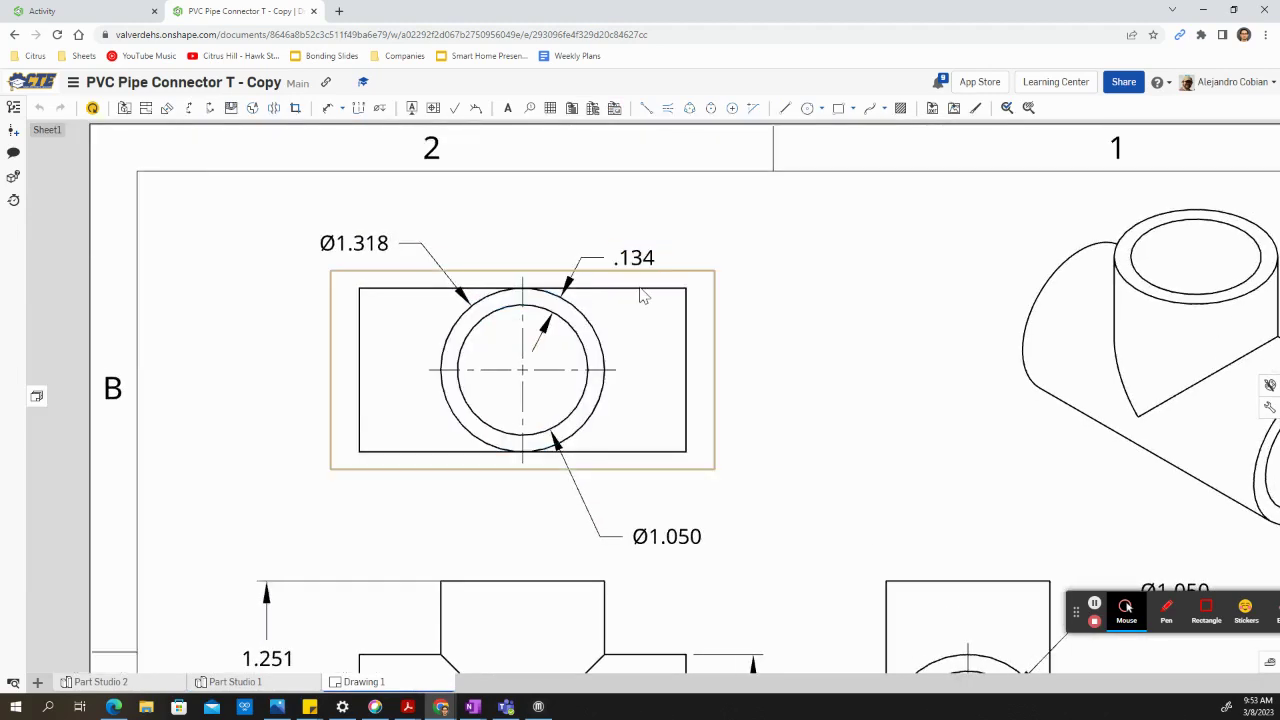
click(262, 682)
scroll(755, 345, up, 4)
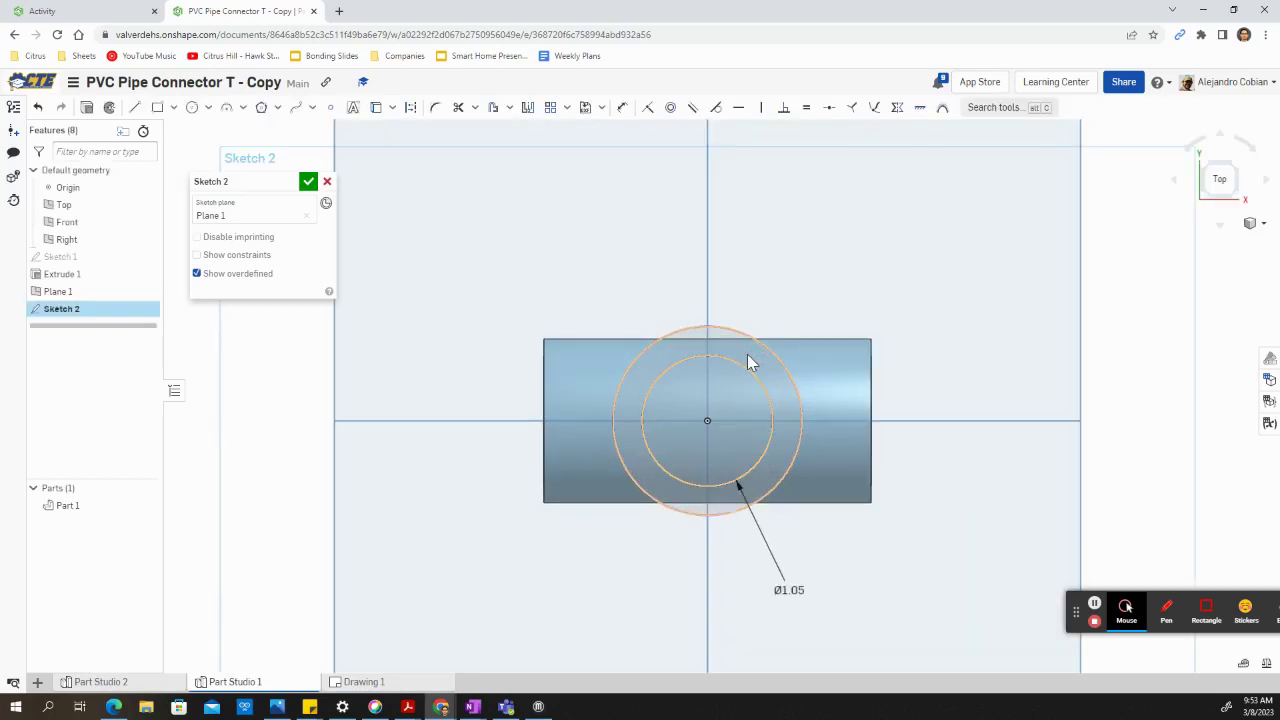
key(d)
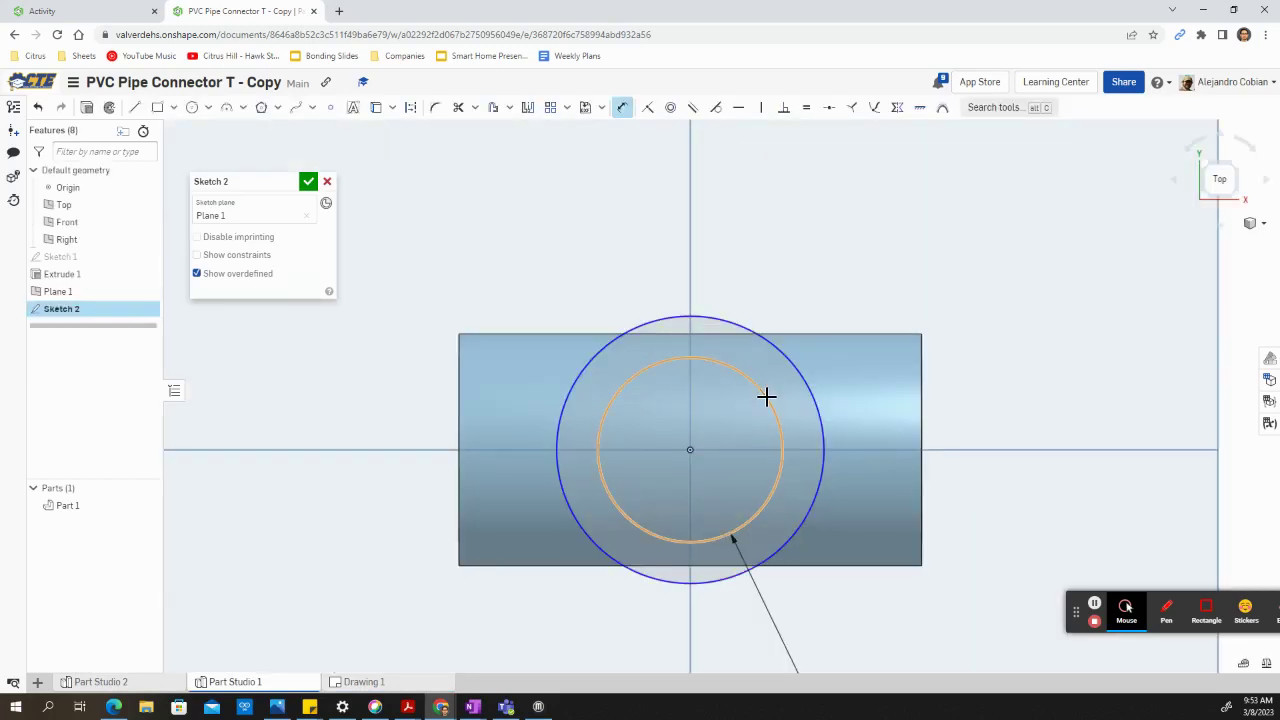
click(766, 397)
click(794, 372)
click(628, 235)
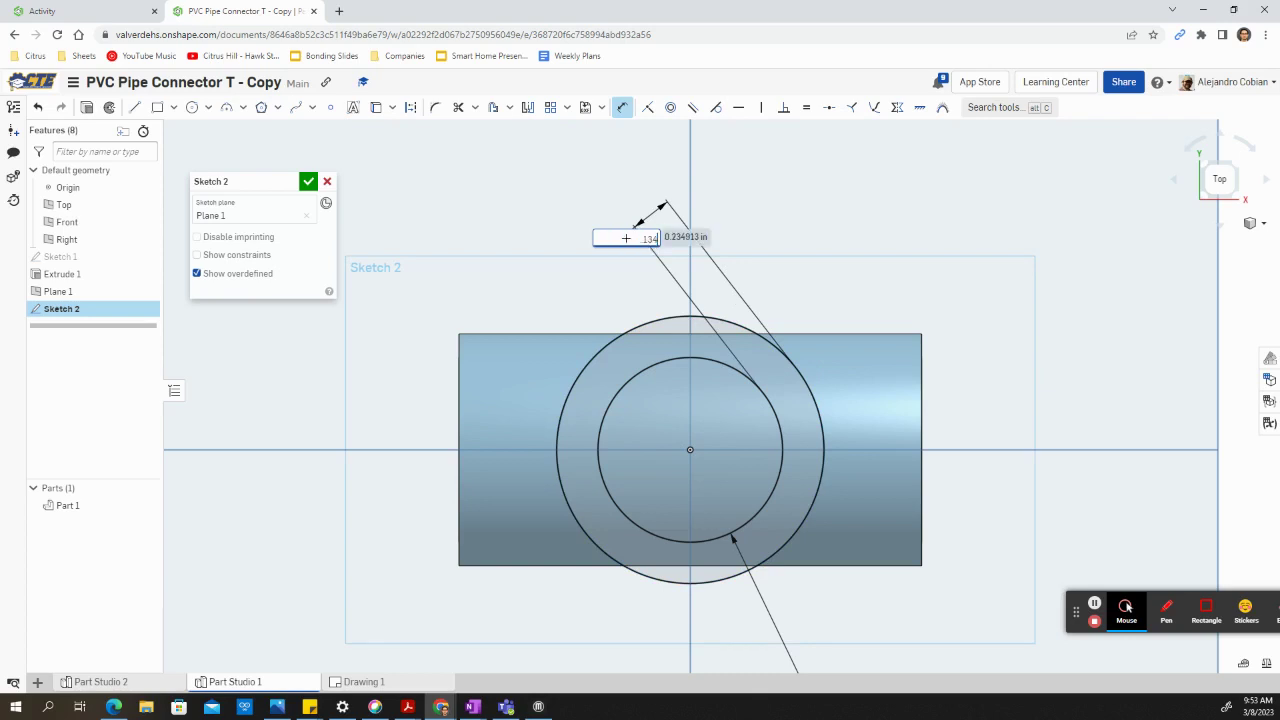
text(.134)
key(Return)
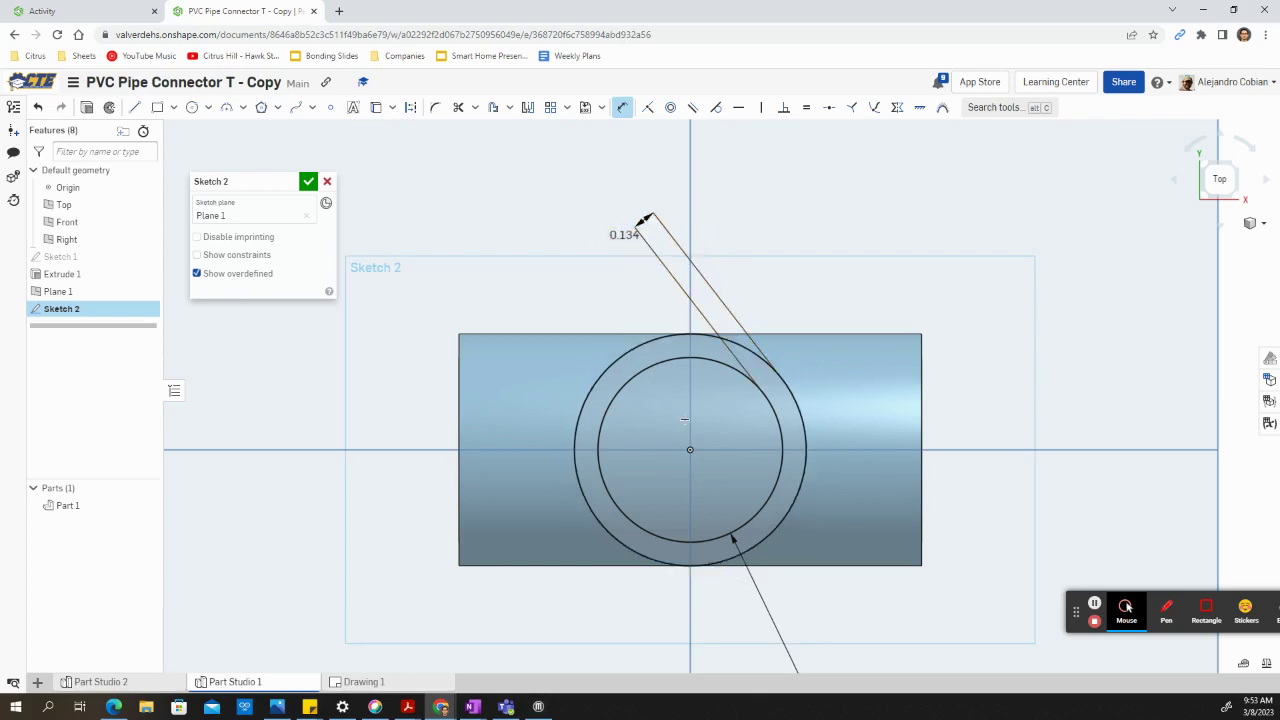
click(308, 182)
mouse_move(504, 404)
right_down()
mouse_move(491, 409)
mouse_move(484, 362)
mouse_move(666, 360)
right_up()
- Create Offset surface 1 from the tube's inner face and toggle Surface 1's visibility
scroll(843, 371, down, 3)
right_drag(846, 383, 850, 410)
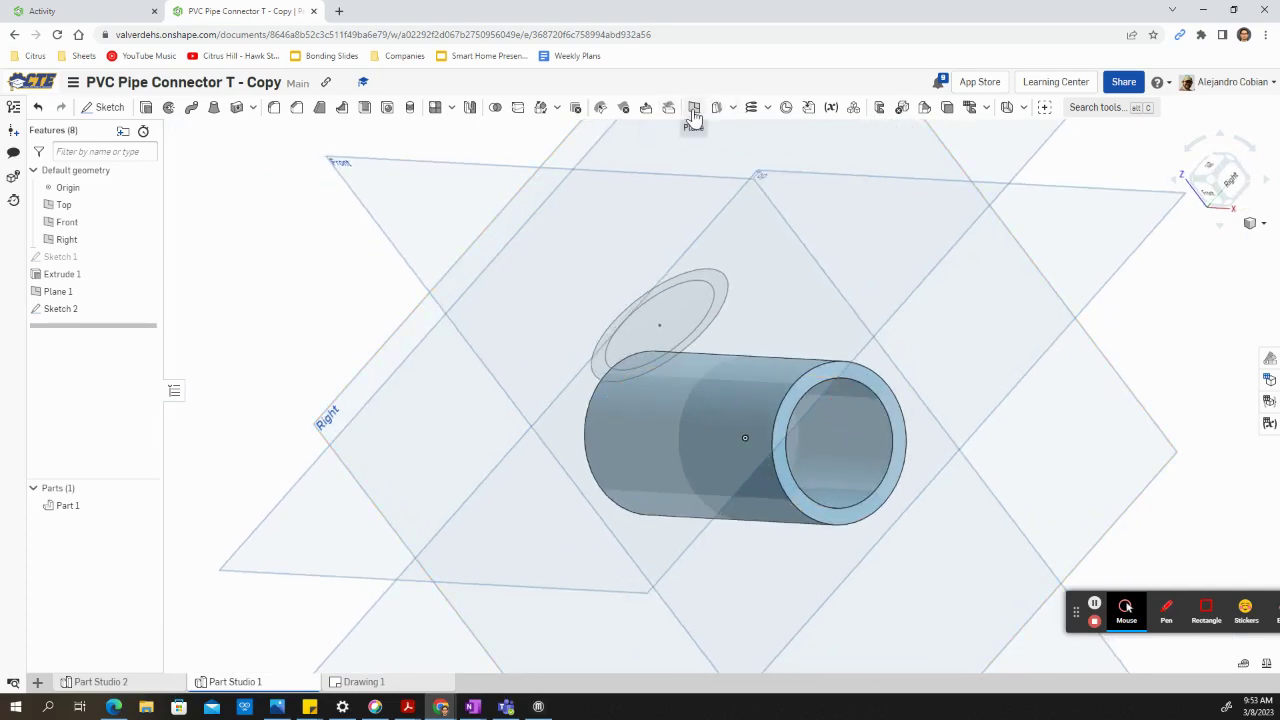
click(732, 108)
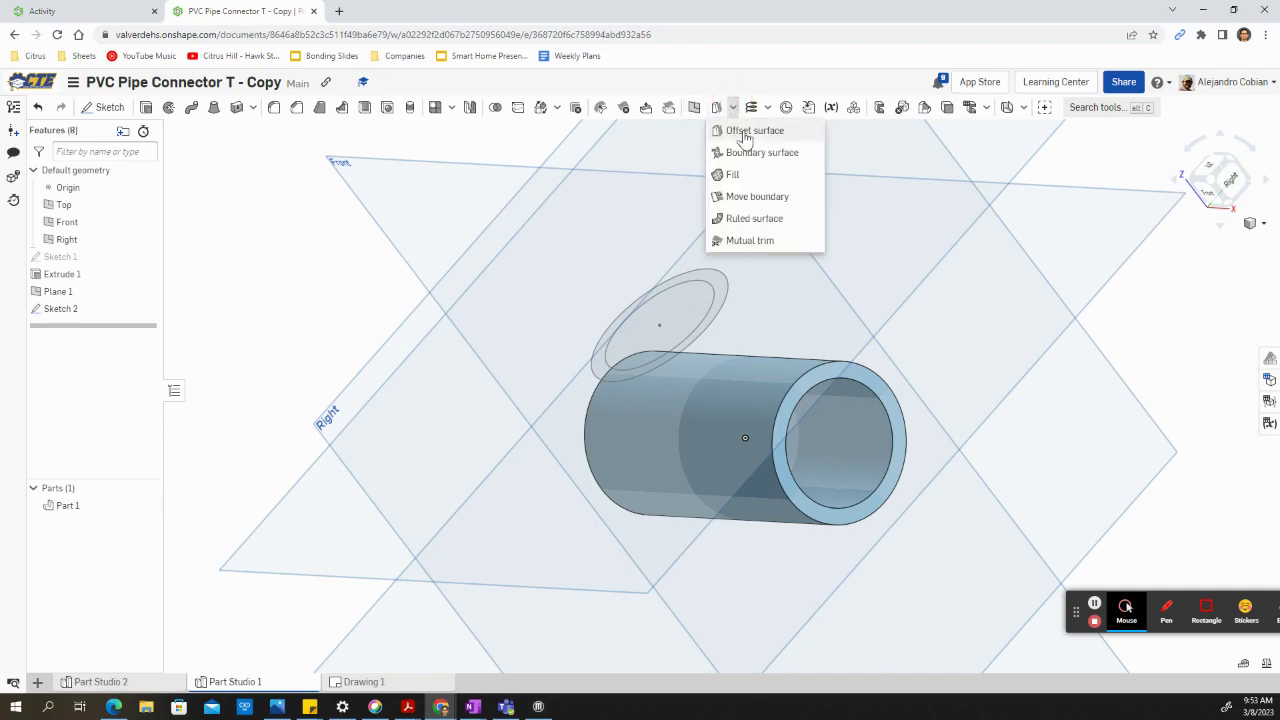
click(737, 130)
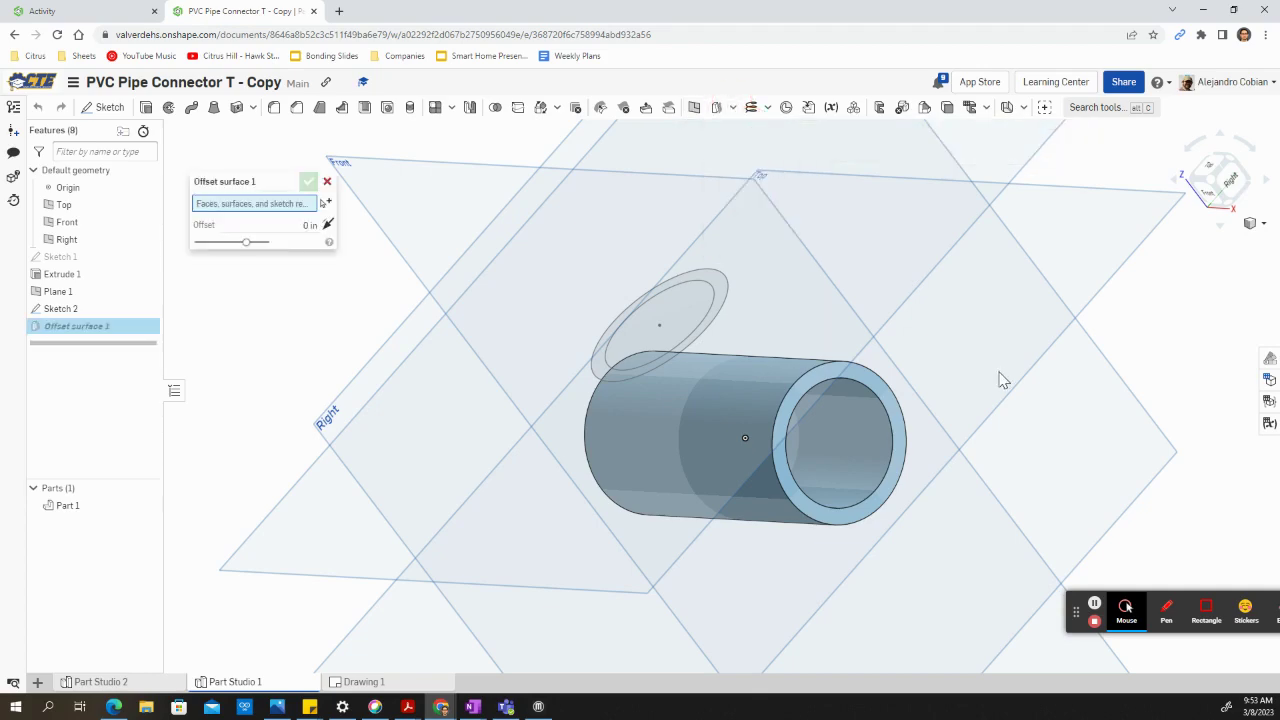
right_drag(1000, 371, 957, 371)
right_drag(782, 428, 745, 460)
click(733, 465)
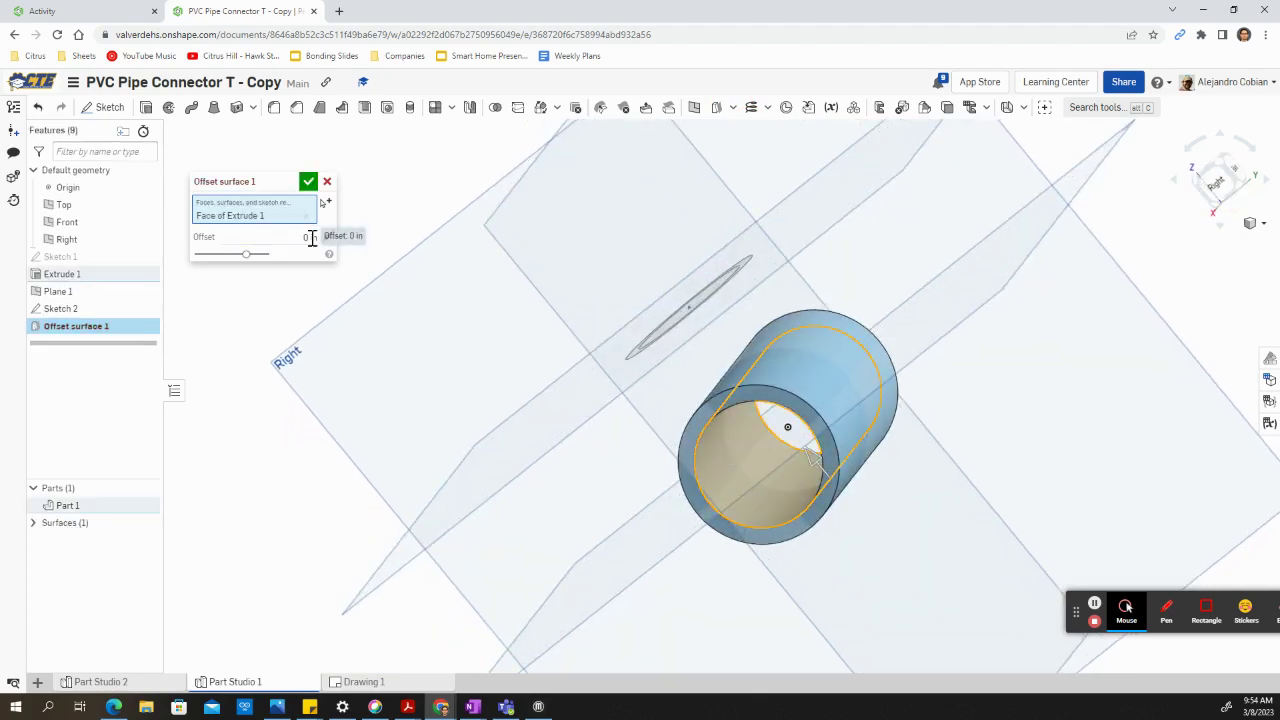
click(309, 183)
right_drag(366, 246, 357, 234)
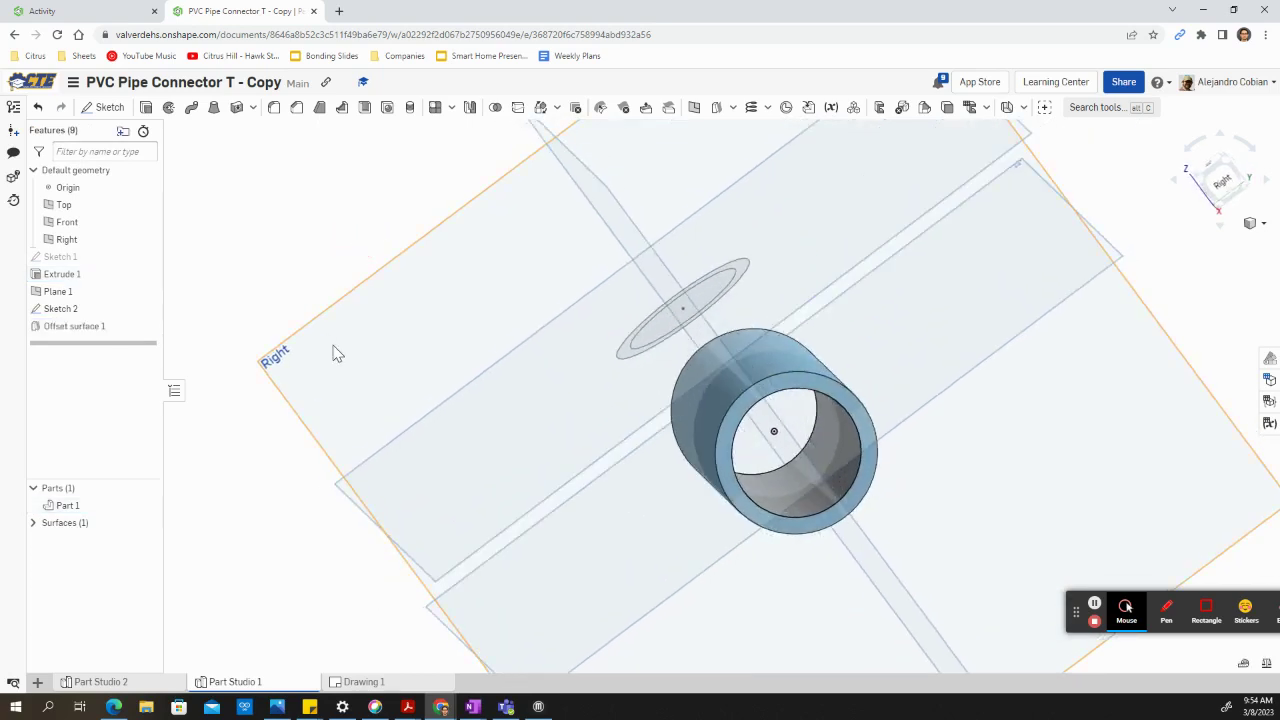
click(32, 524)
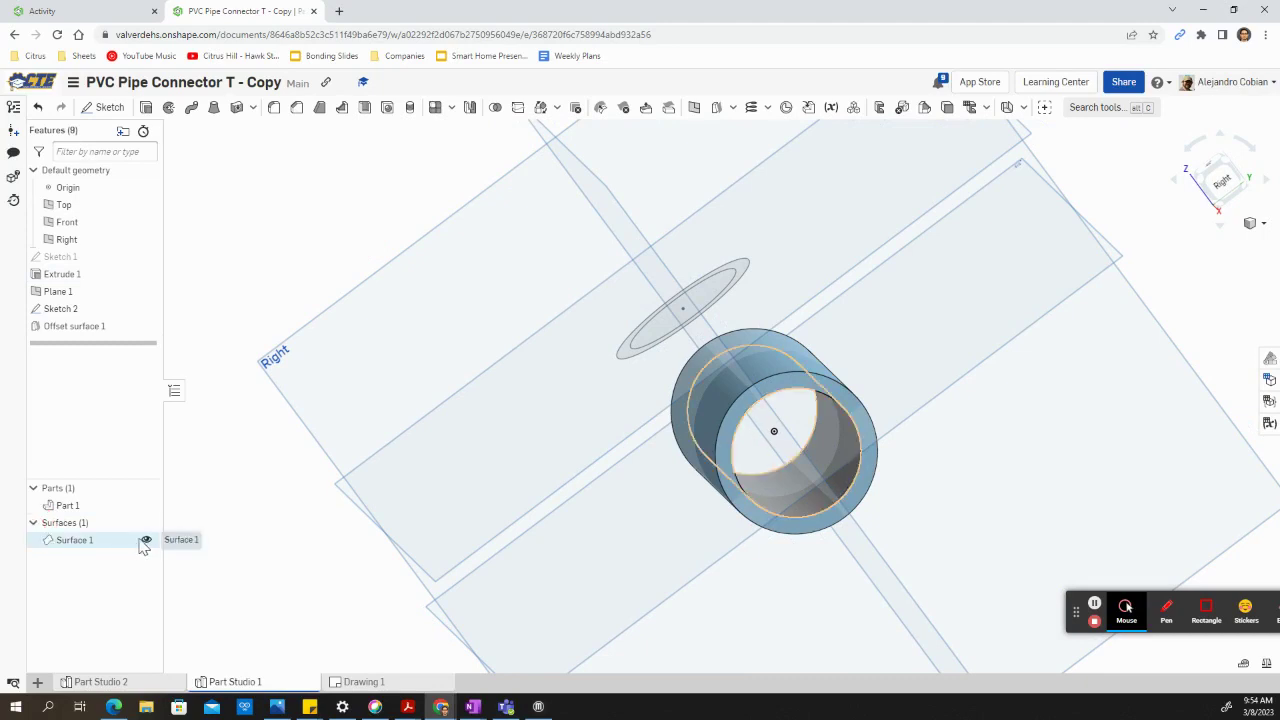
click(147, 540)
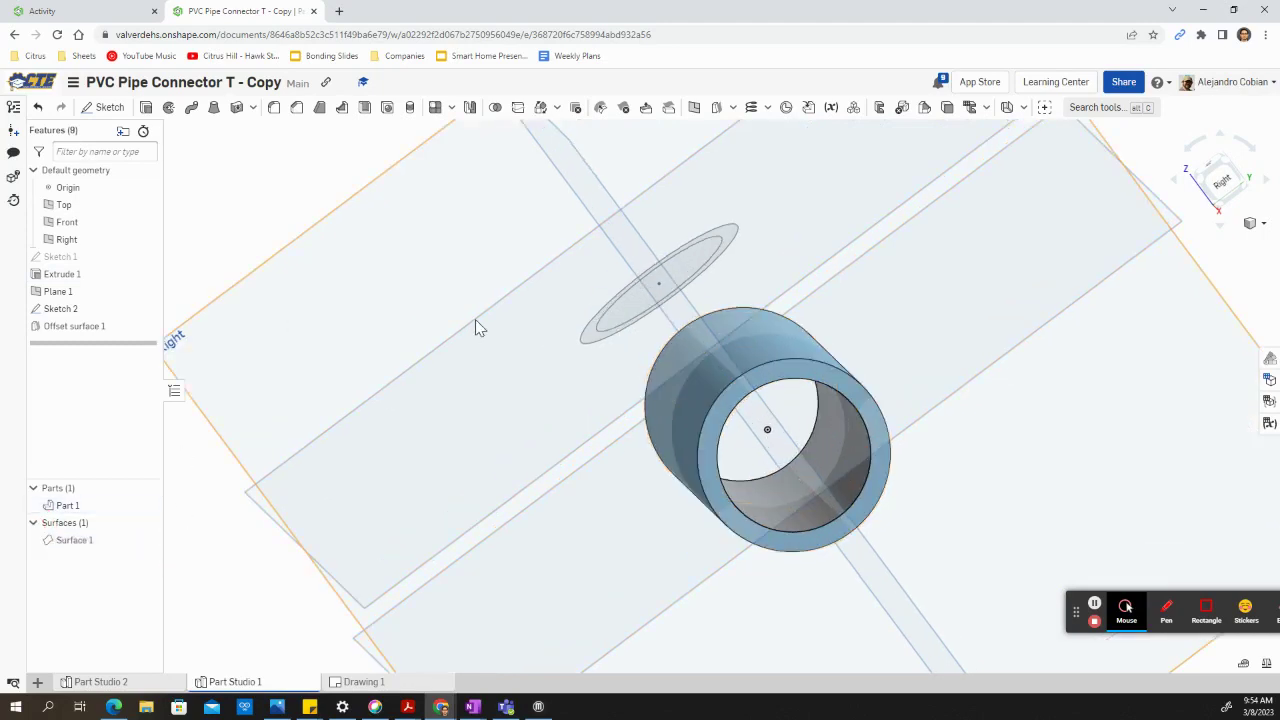
mouse_move(477, 323)
right_down()
mouse_move(491, 306)
mouse_move(462, 316)
right_up()
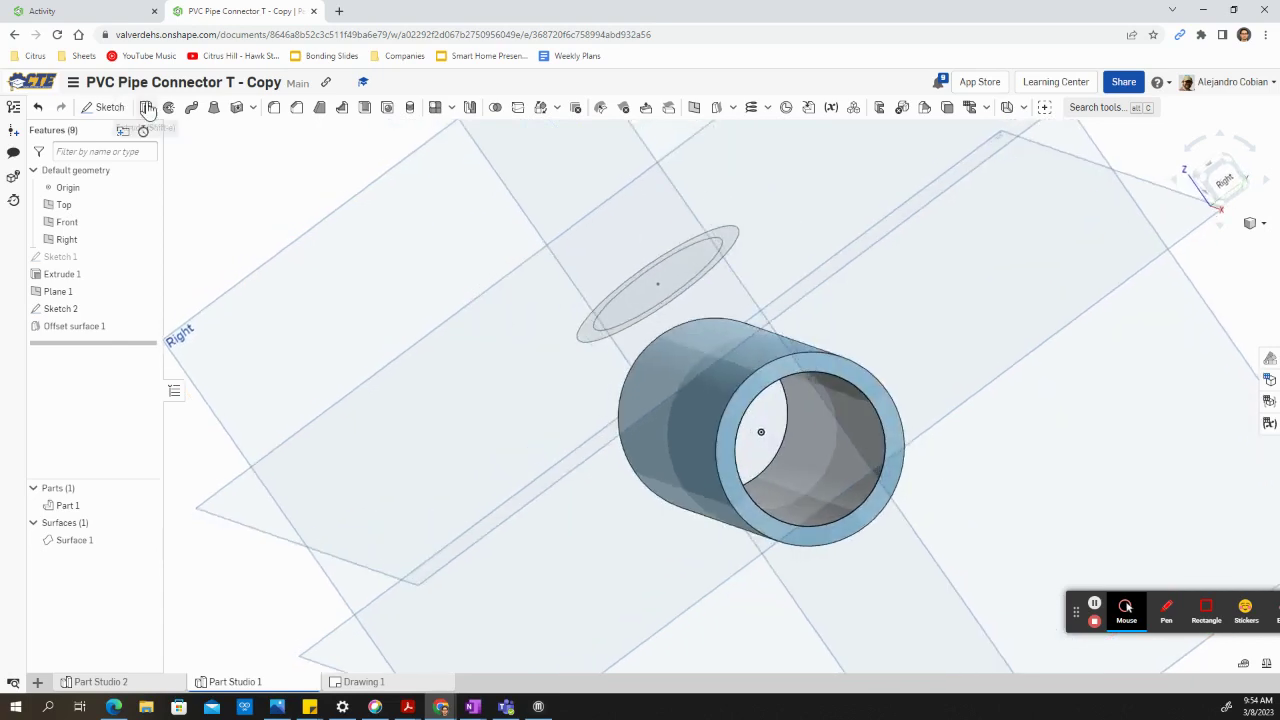
- Extrude Sketch 2's ring downward as Add, up to the tube's outer face
right_drag(520, 255, 537, 265)
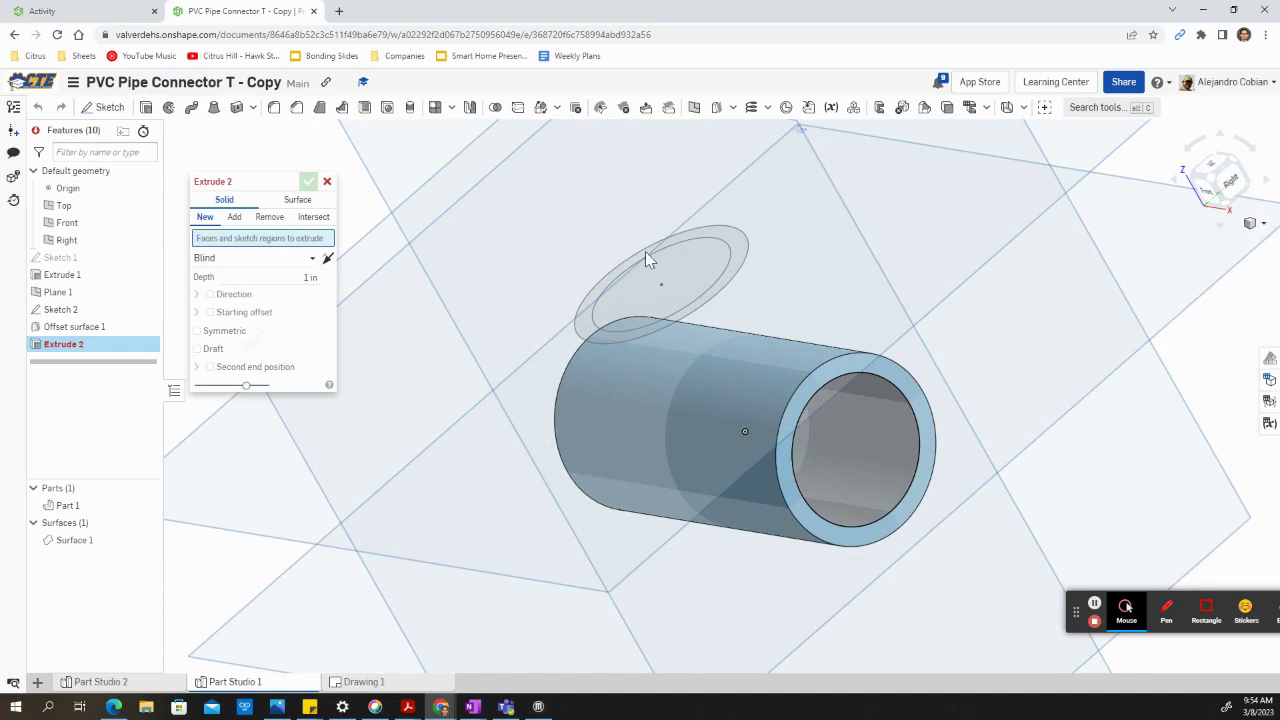
click(735, 249)
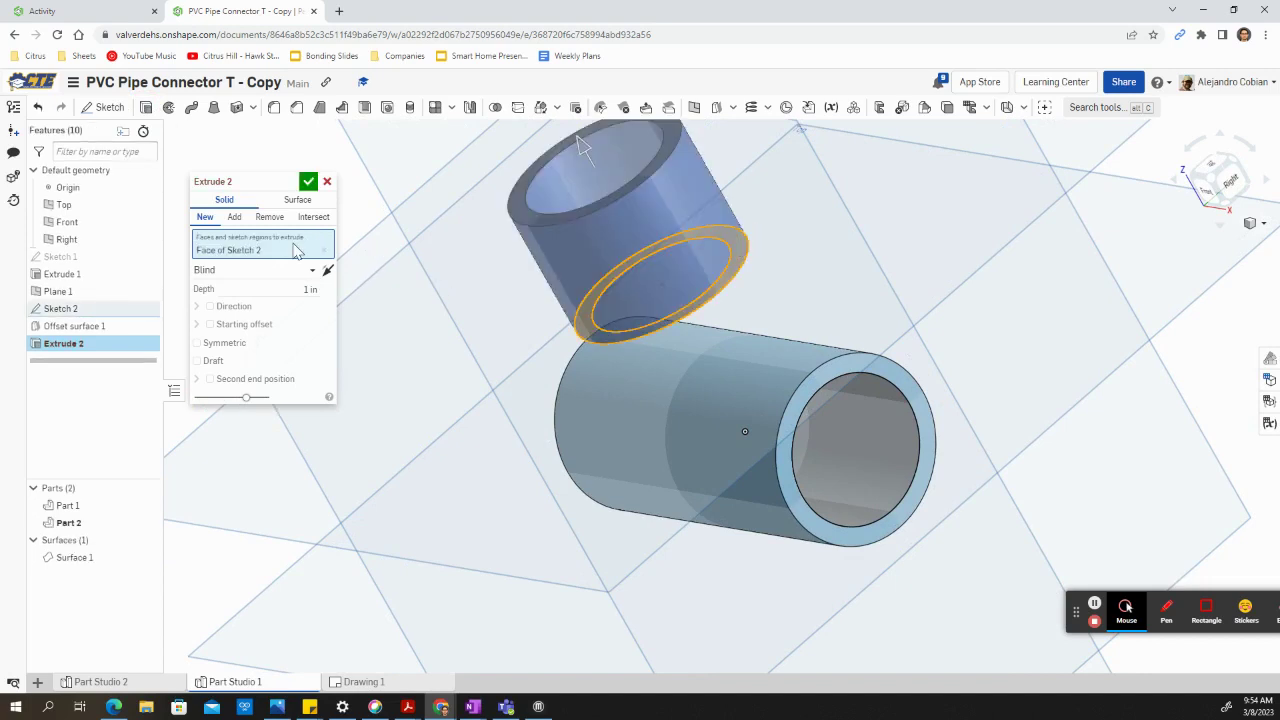
click(234, 218)
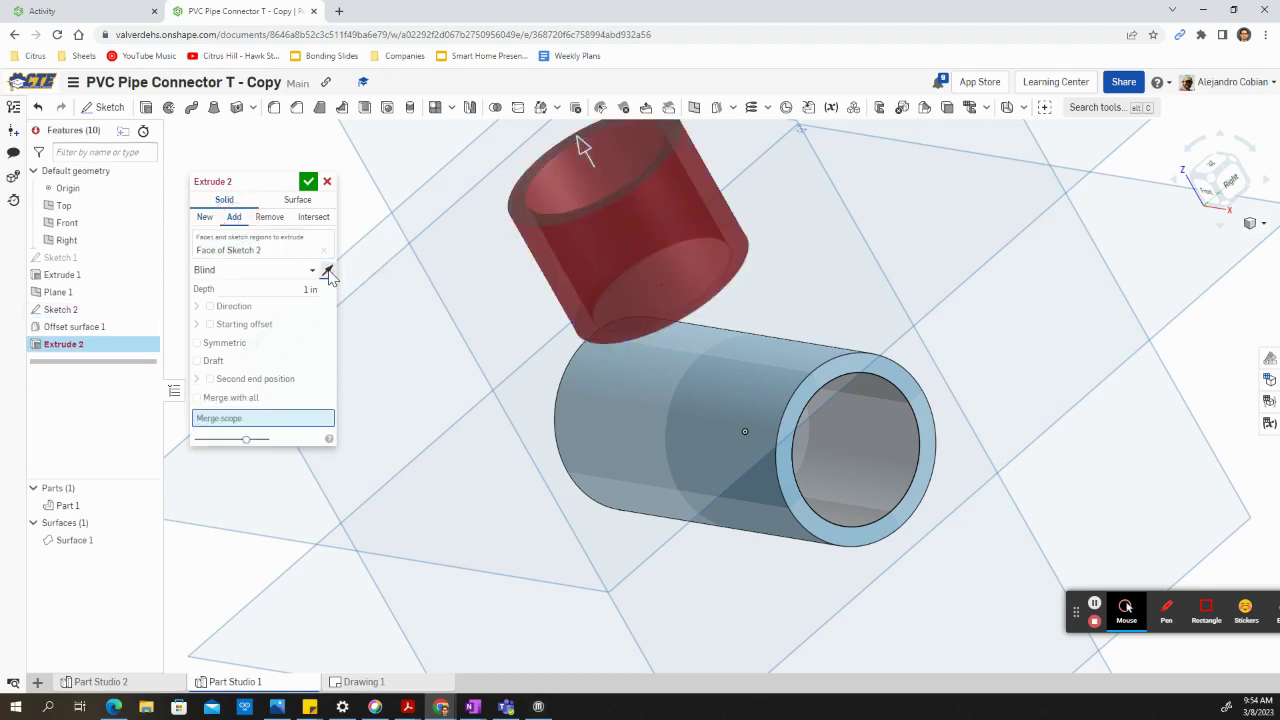
click(328, 271)
click(258, 274)
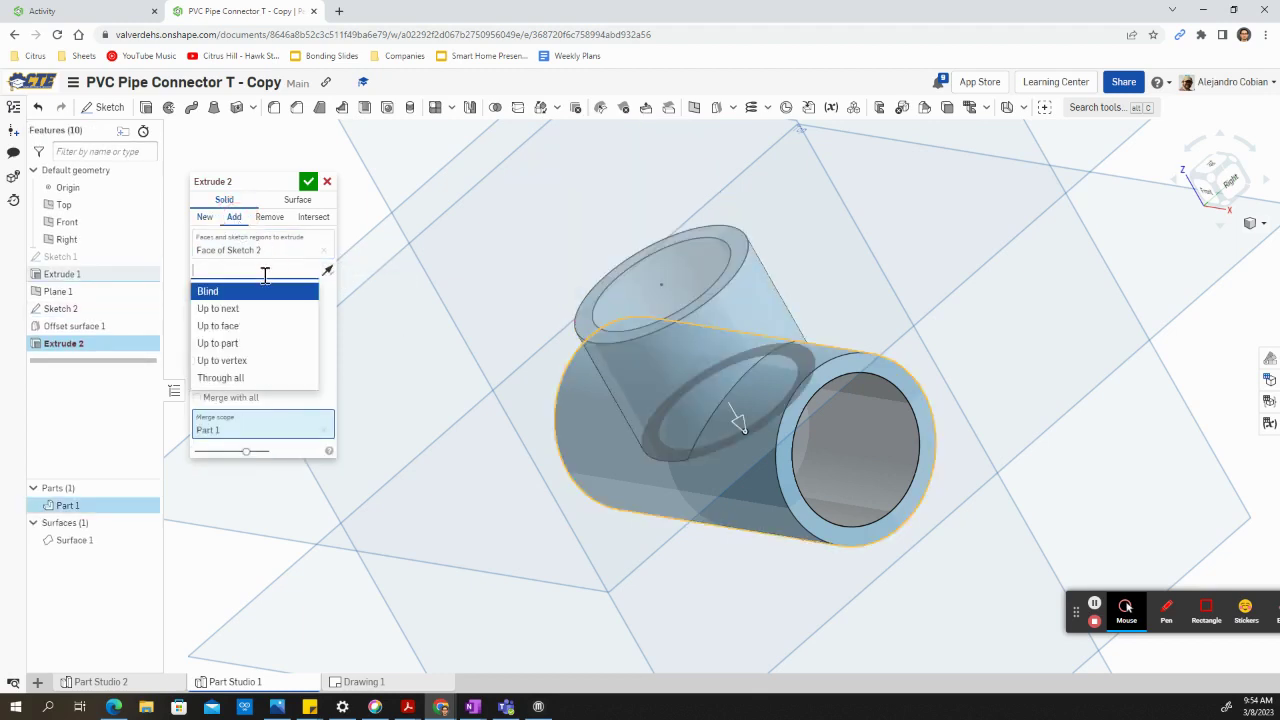
click(245, 327)
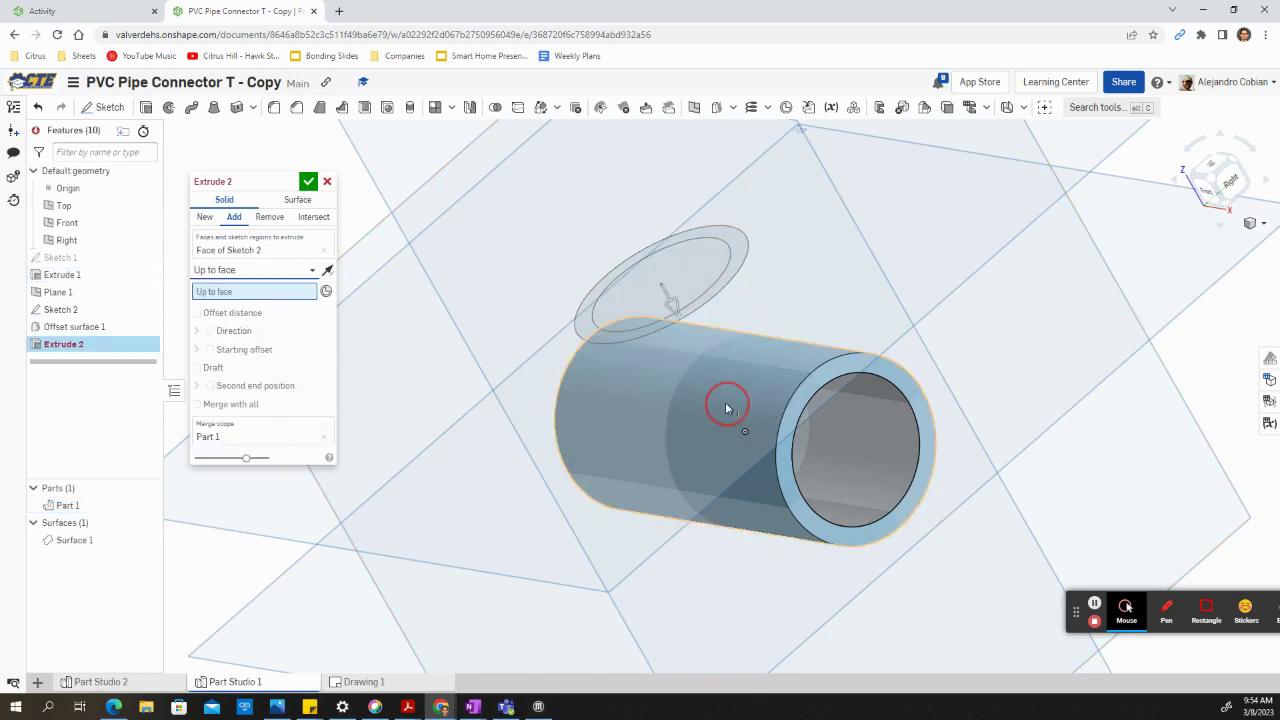
click(727, 408)
click(308, 182)
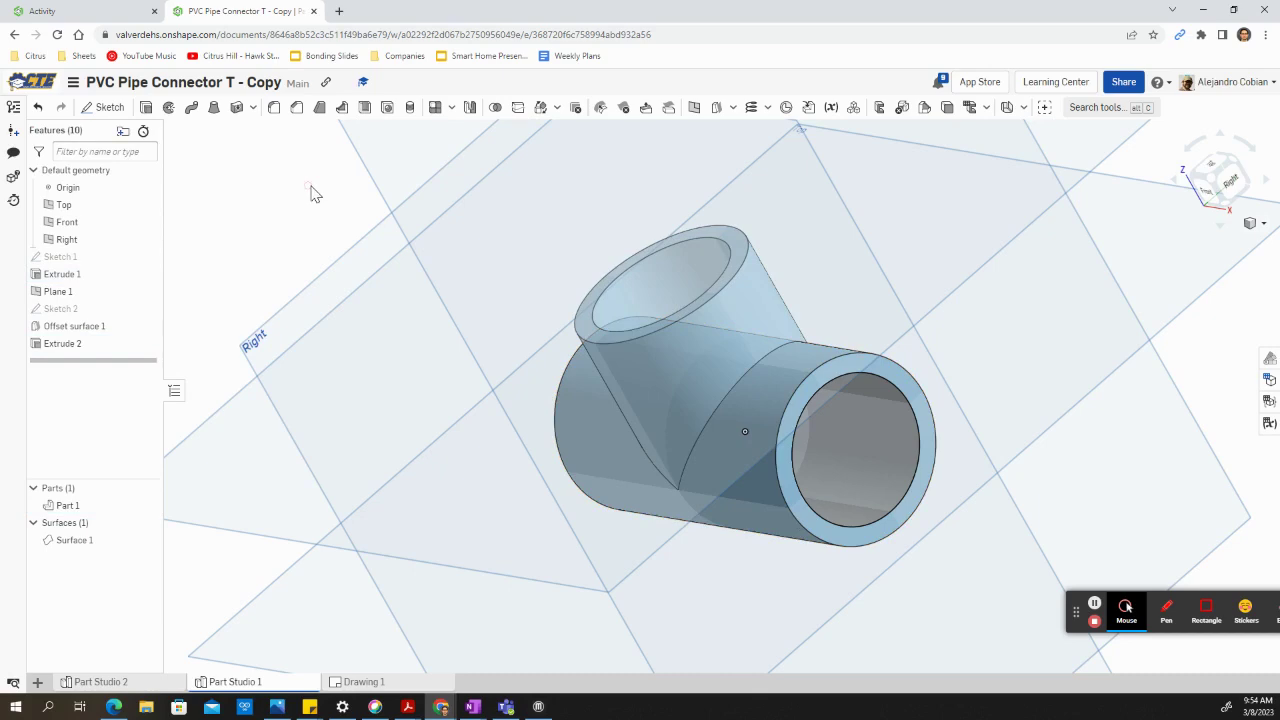
- Start a Remove extrusion, showing Sketch 2 and hiding Part 1, with the inner circle as profile
right_drag(523, 271, 640, 318)
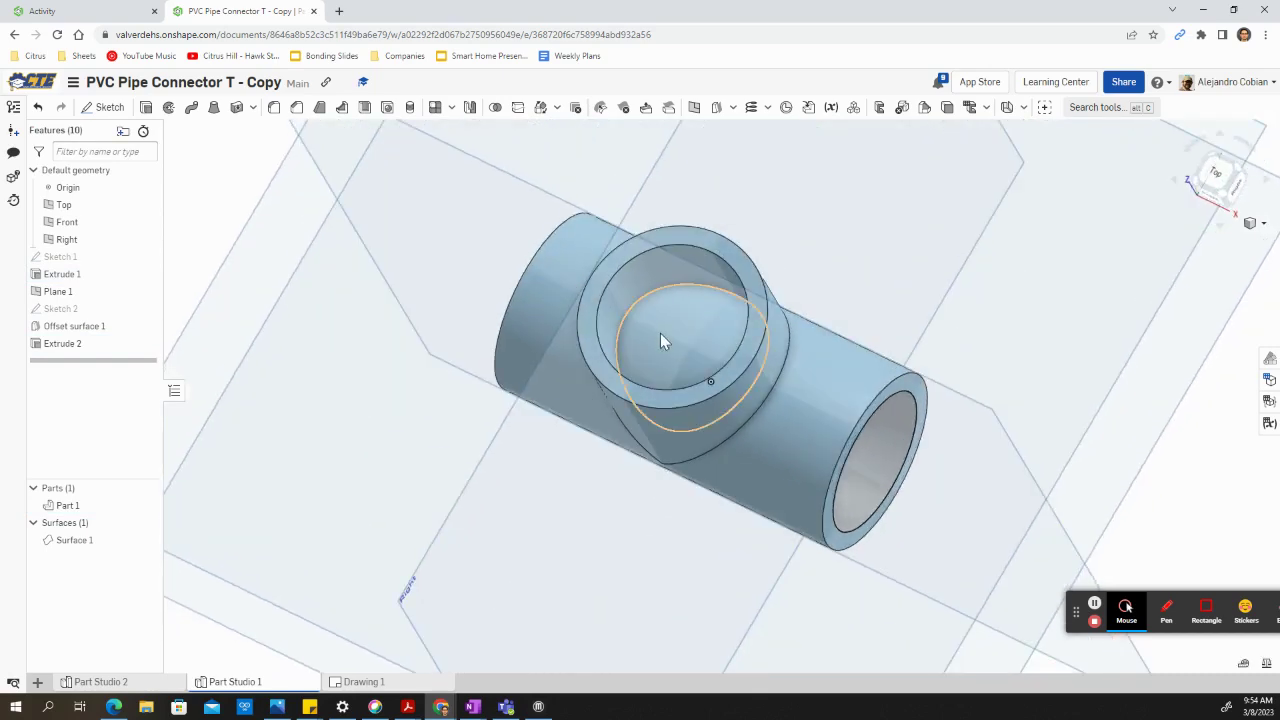
right_drag(533, 426, 500, 434)
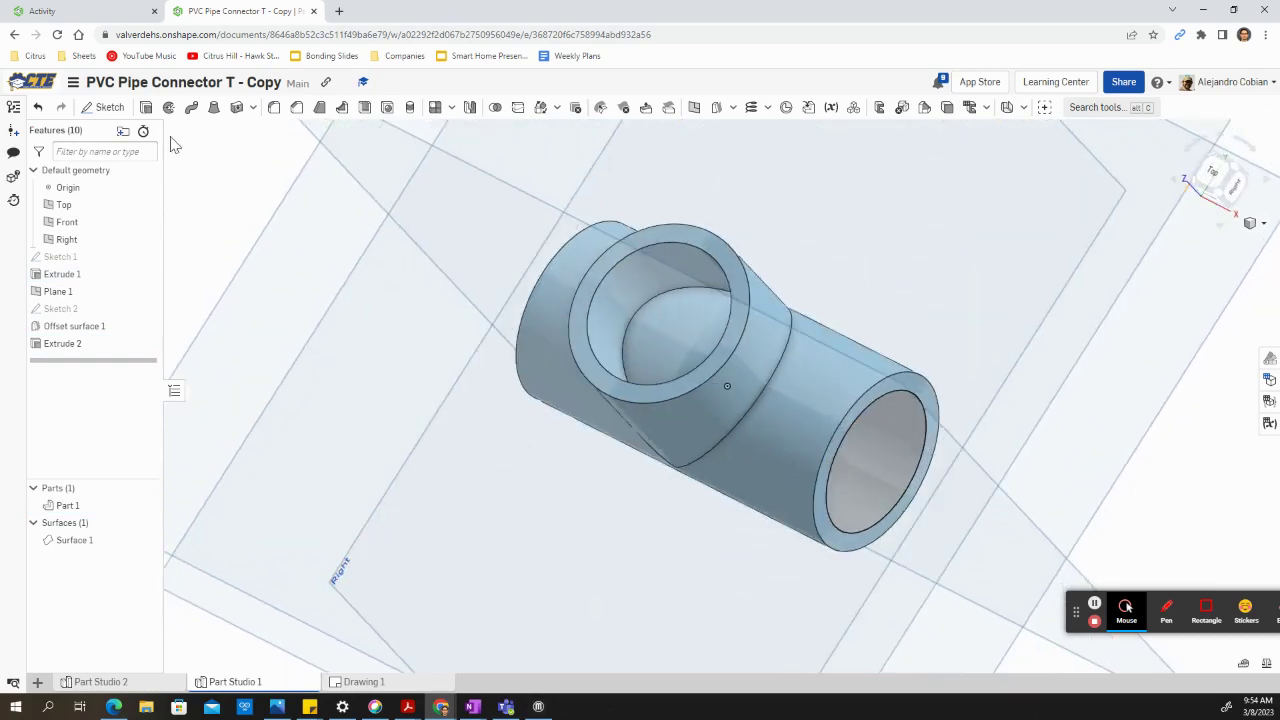
click(146, 108)
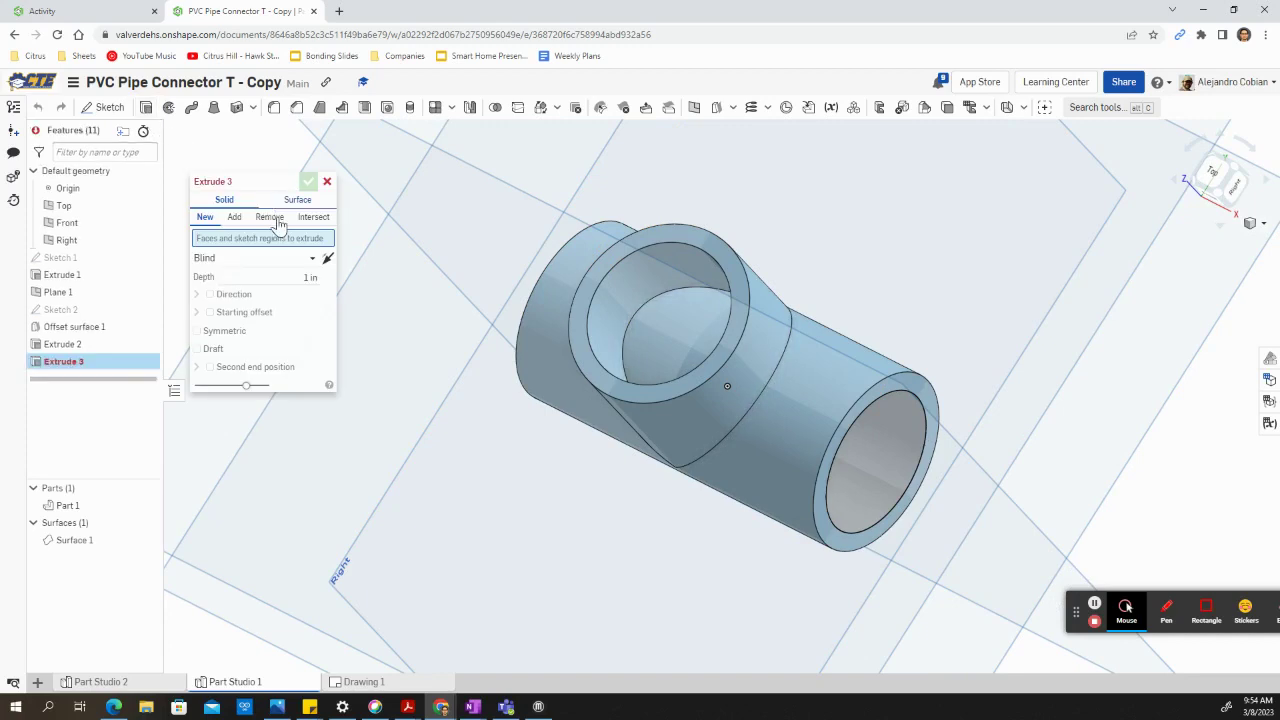
click(268, 218)
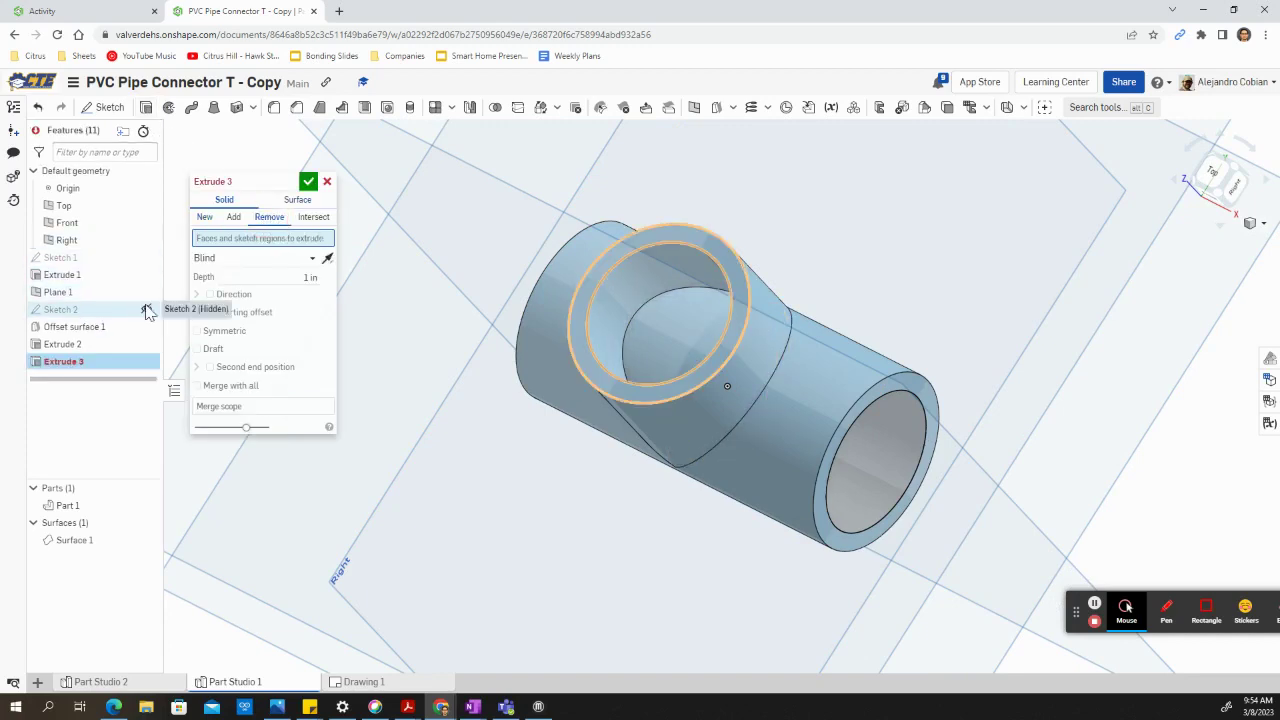
click(146, 309)
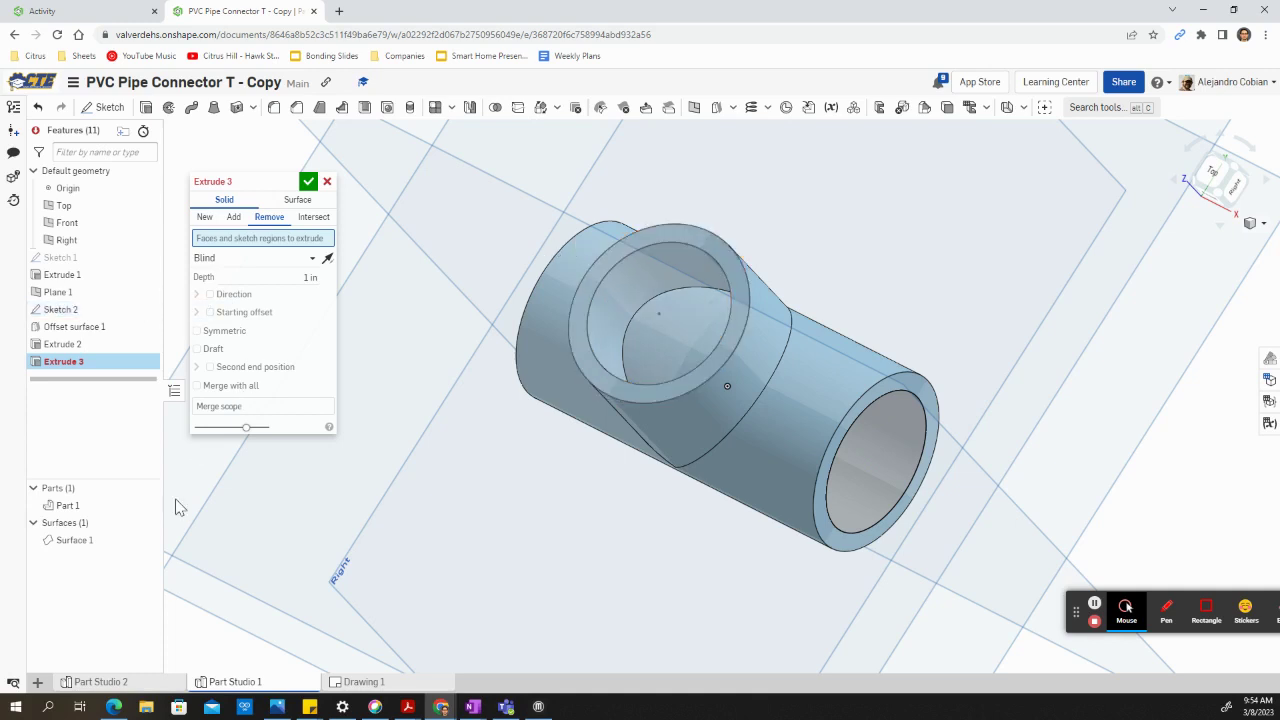
click(146, 507)
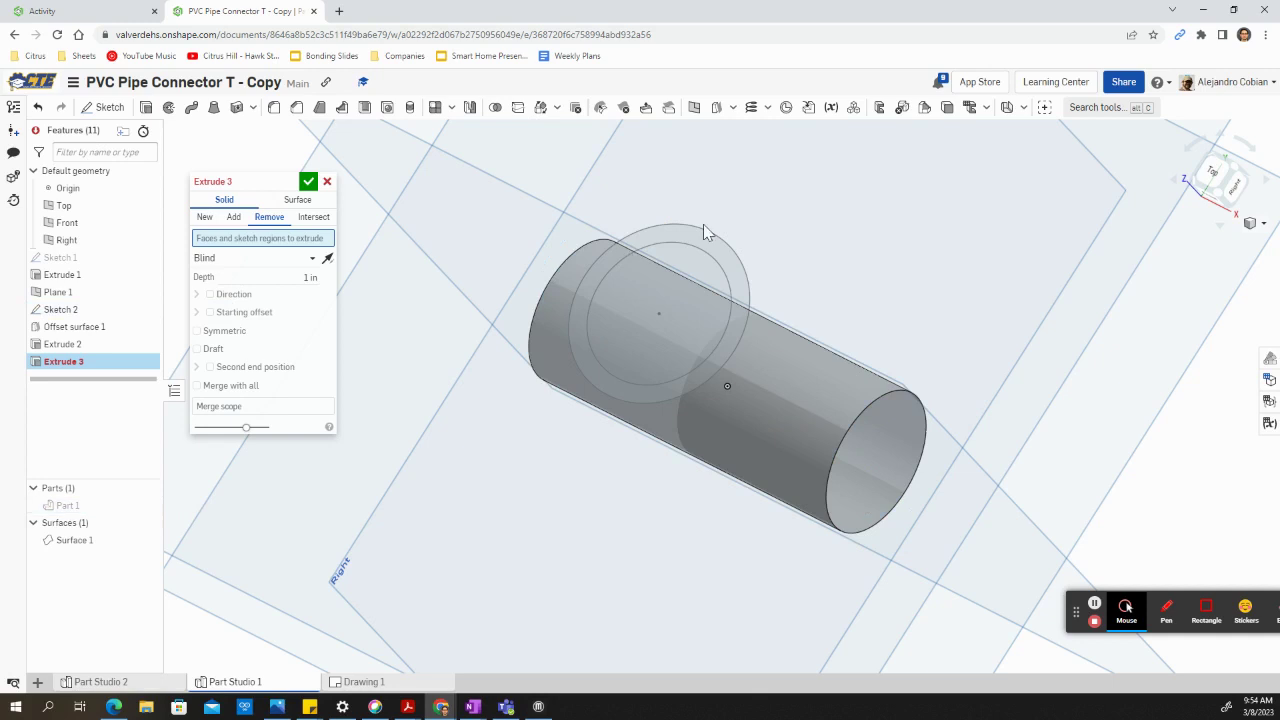
click(680, 273)
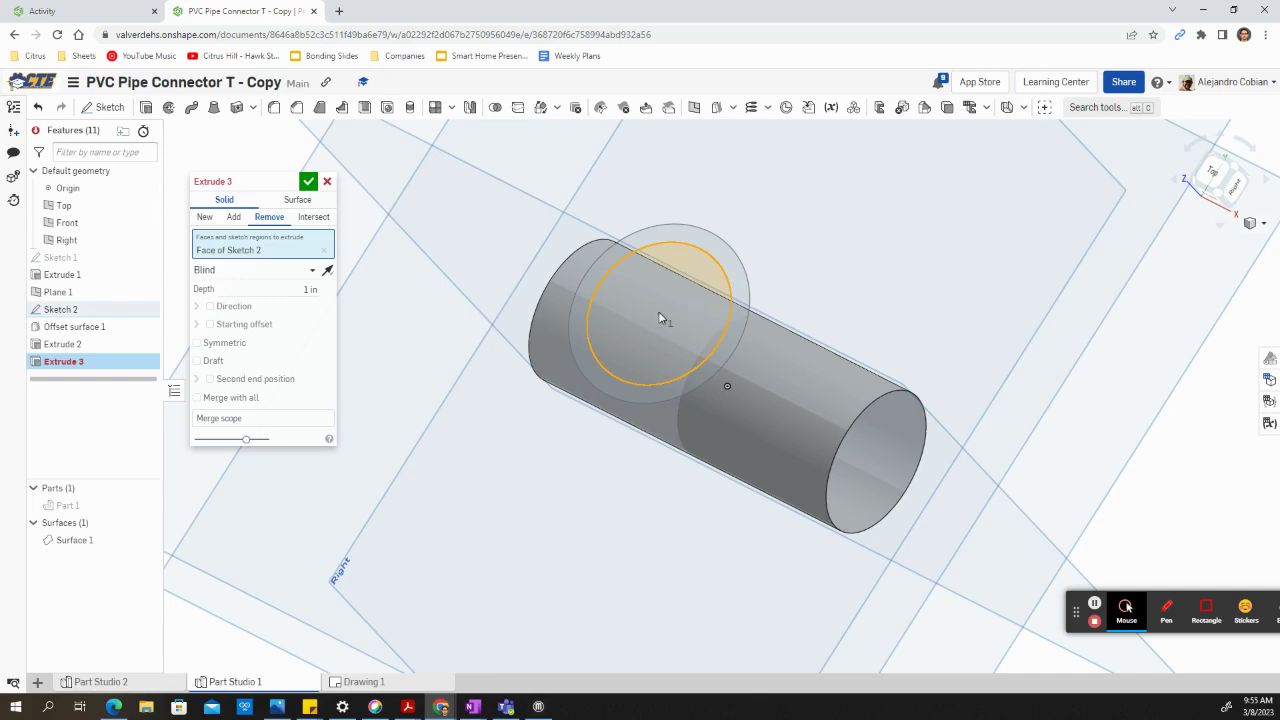
key(shift+7)
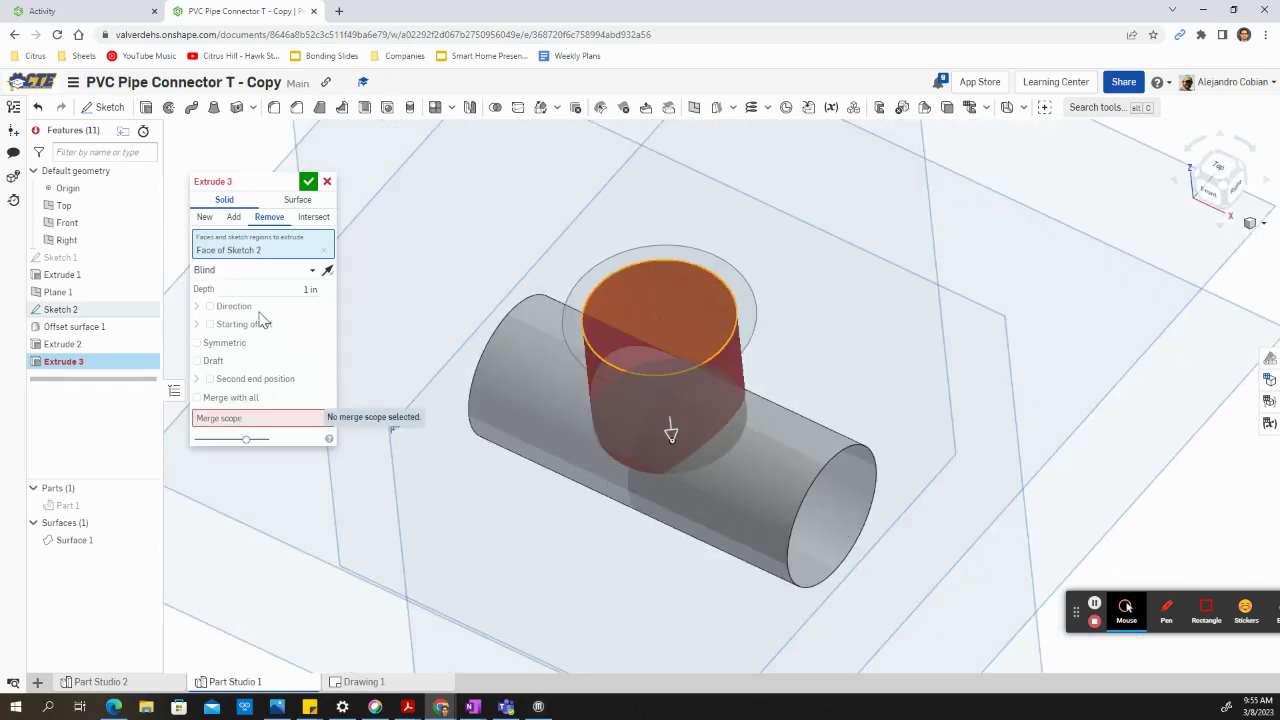
- End the cut Up to face at the offset surface, apply it to all parts, and confirm
click(289, 274)
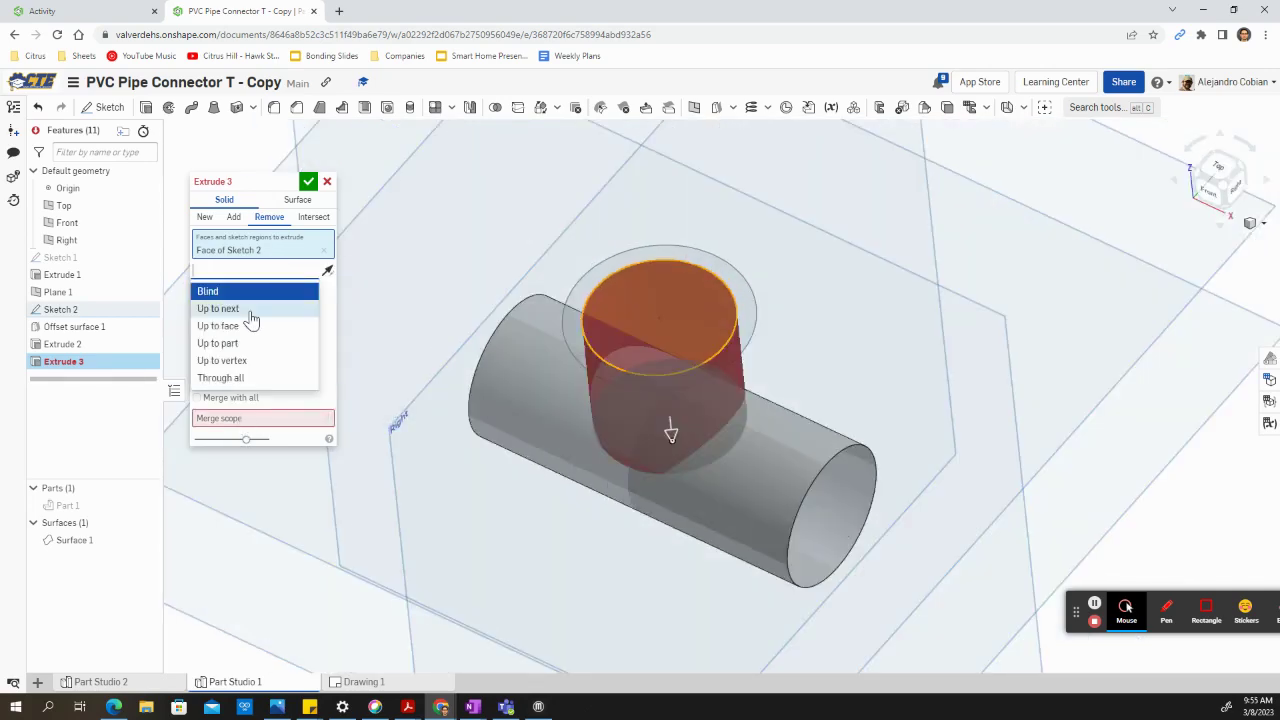
click(241, 331)
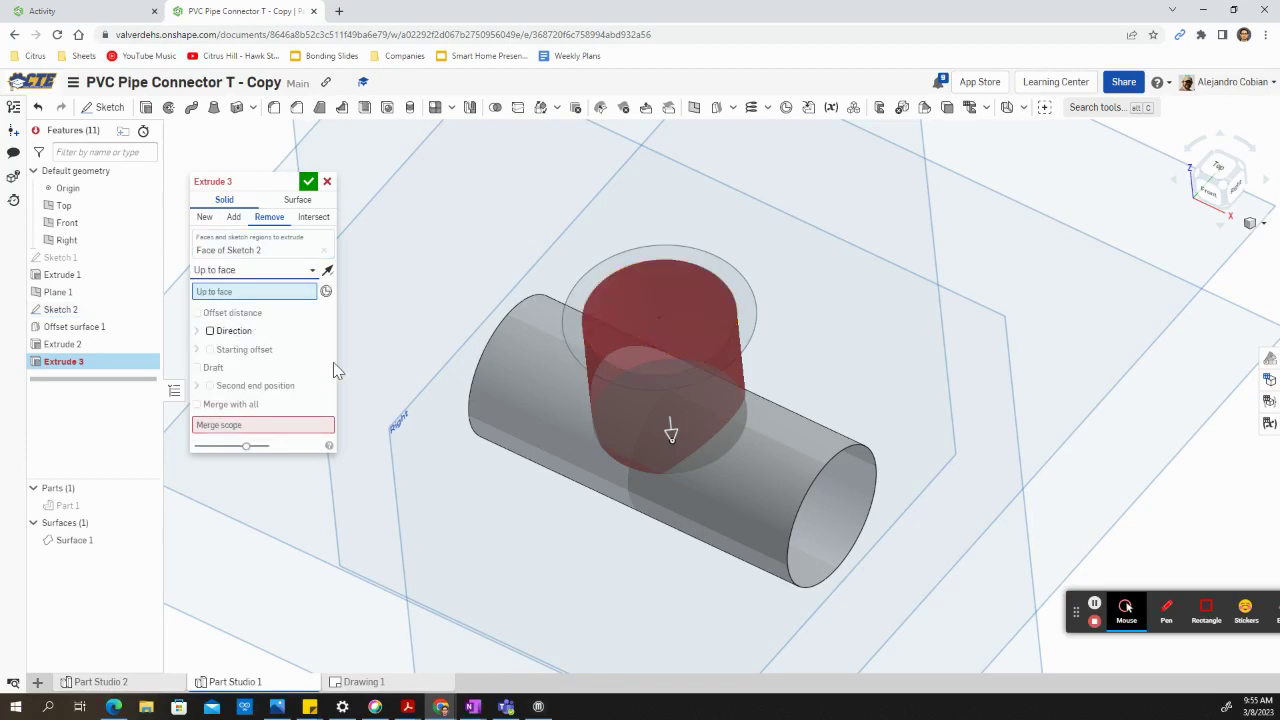
click(756, 461)
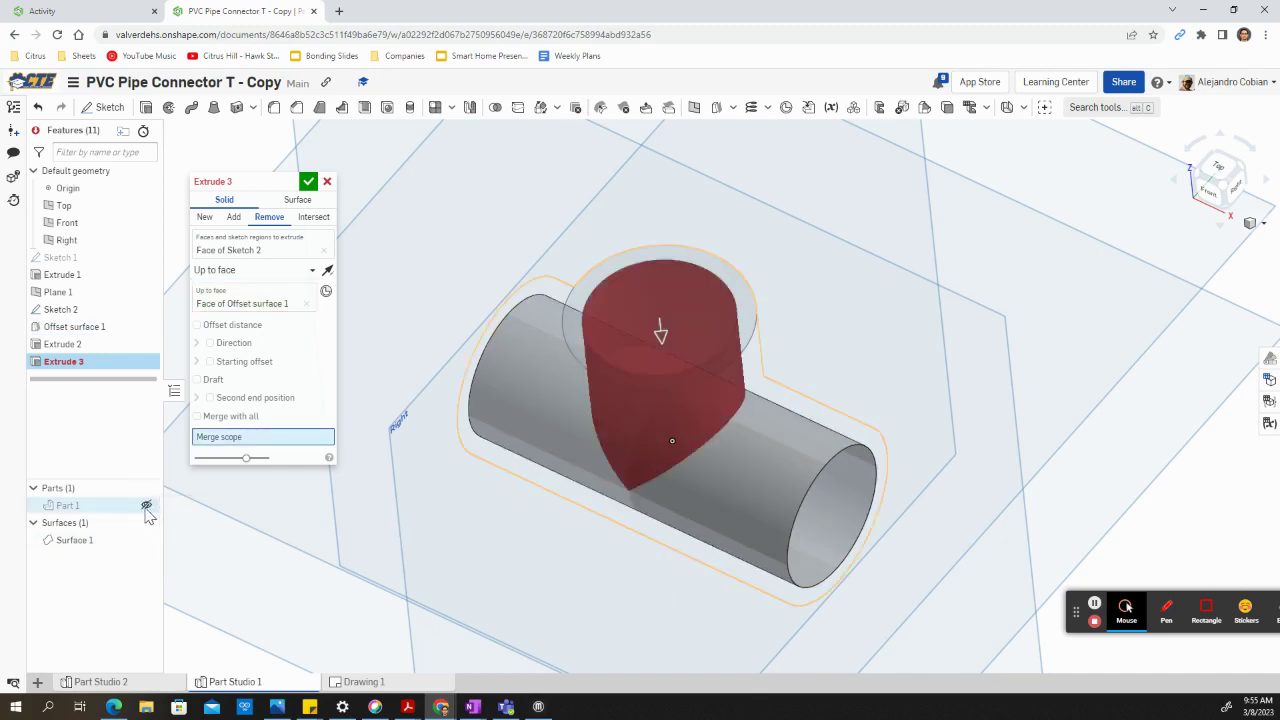
click(147, 506)
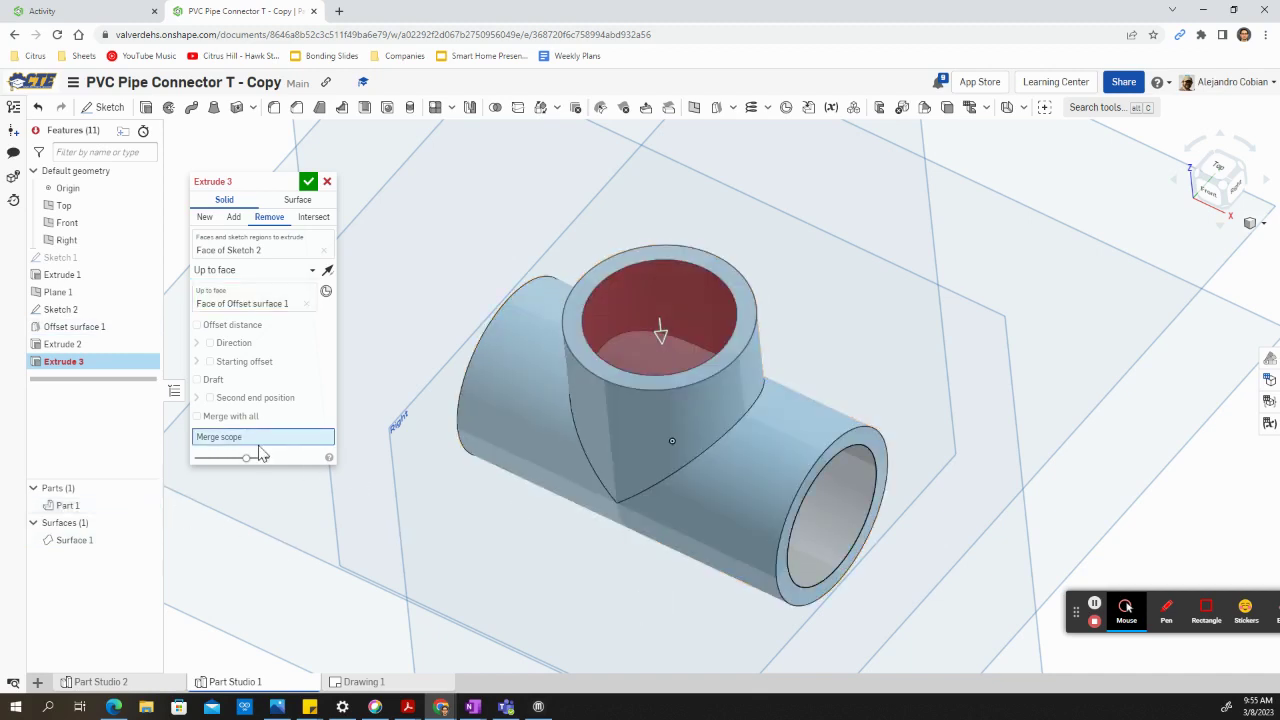
click(197, 417)
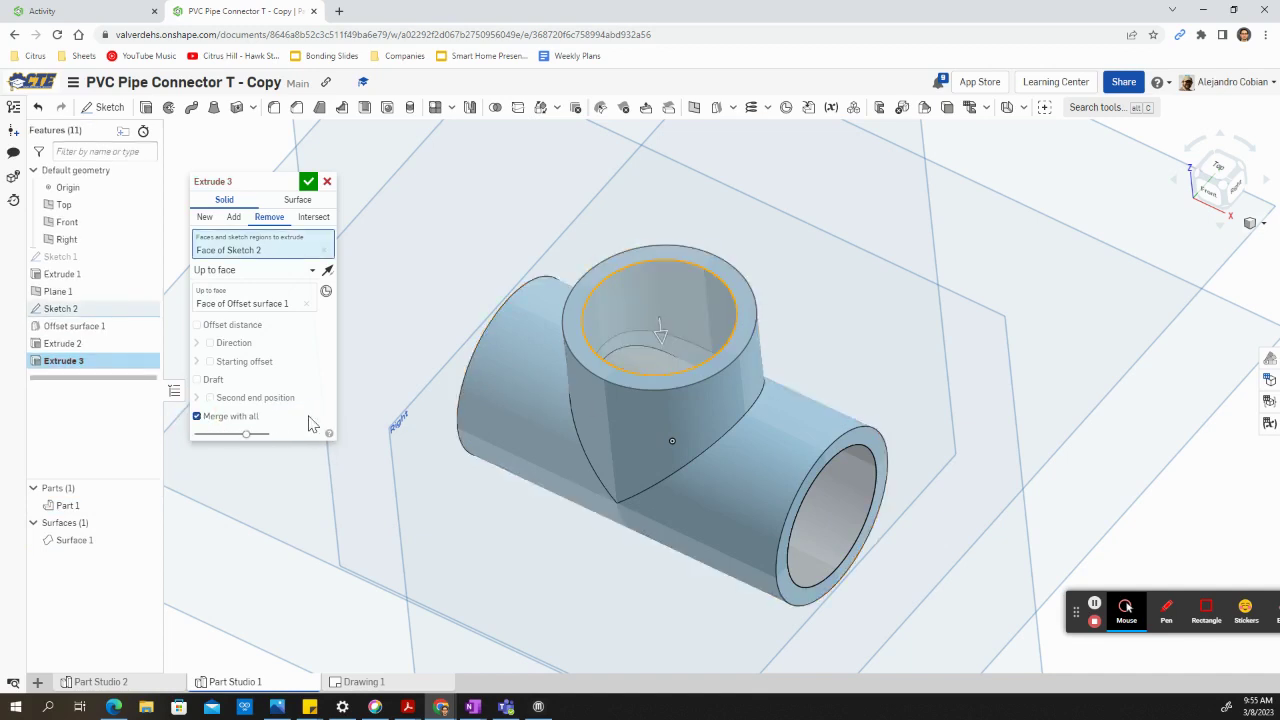
click(308, 182)
right_drag(455, 392, 408, 383)
- Hide Surface 1 and orbit to view the finished tee from the front
click(146, 540)
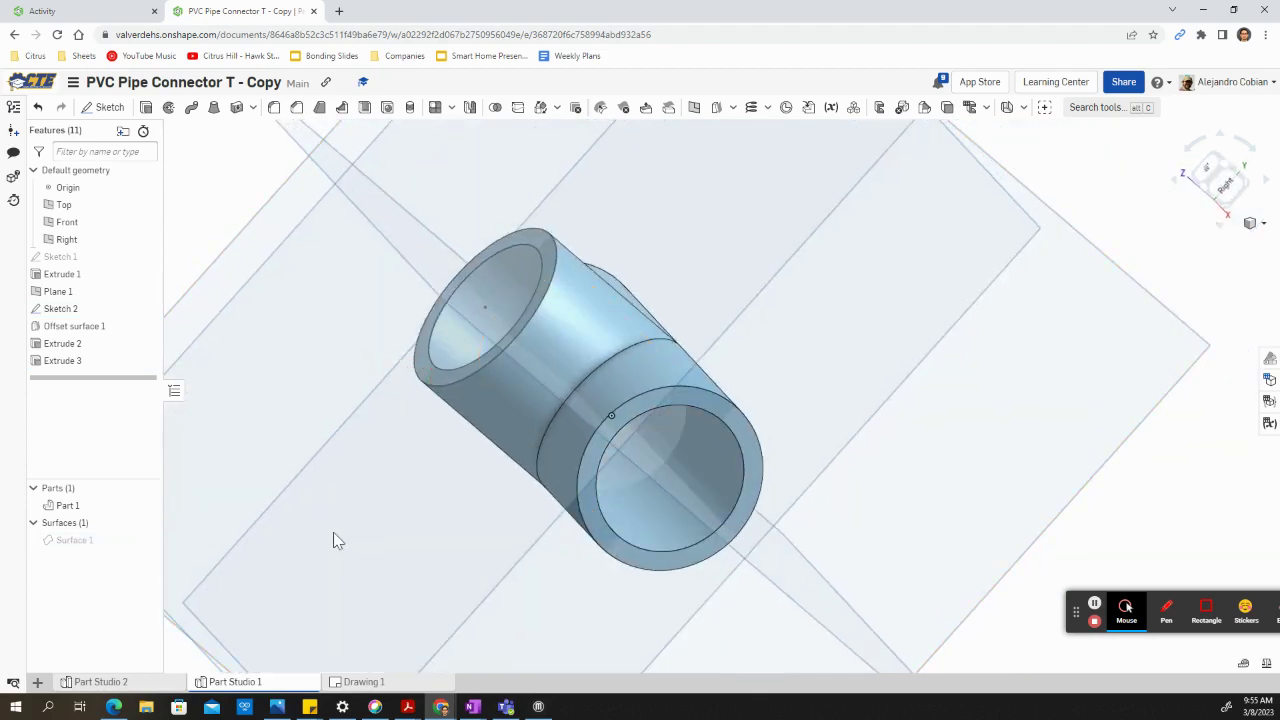
right_drag(333, 532, 354, 603)
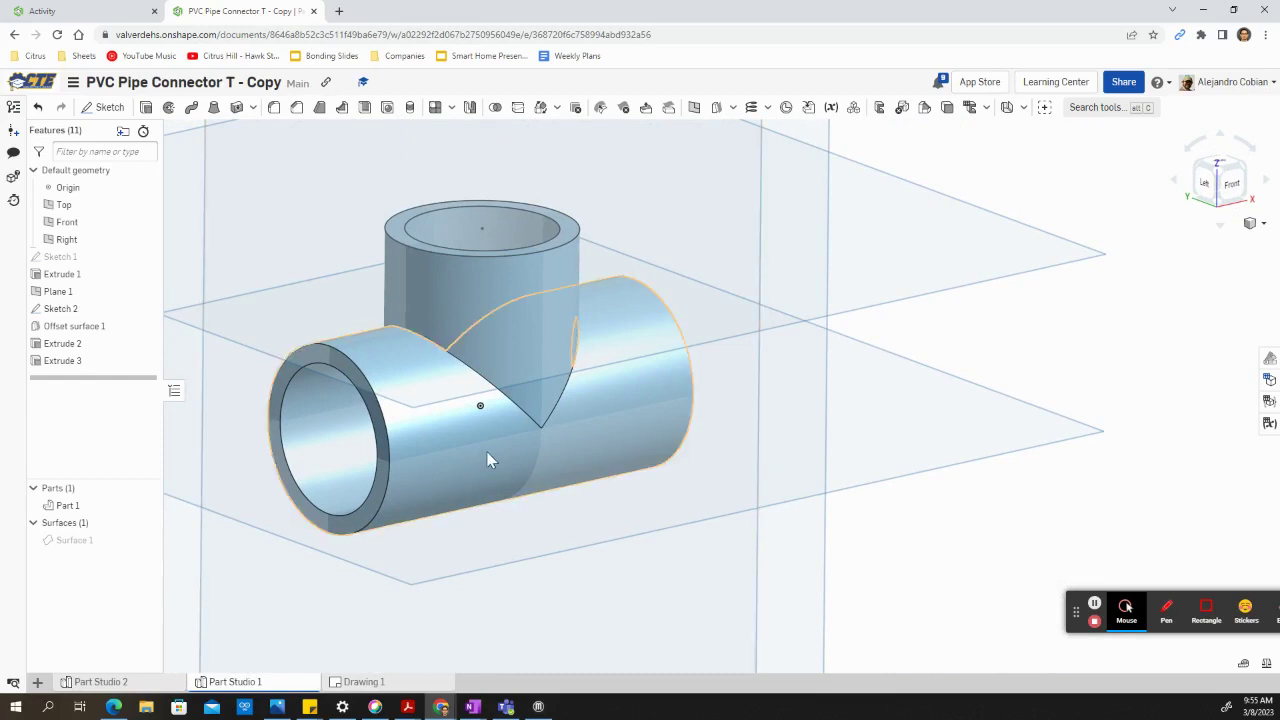